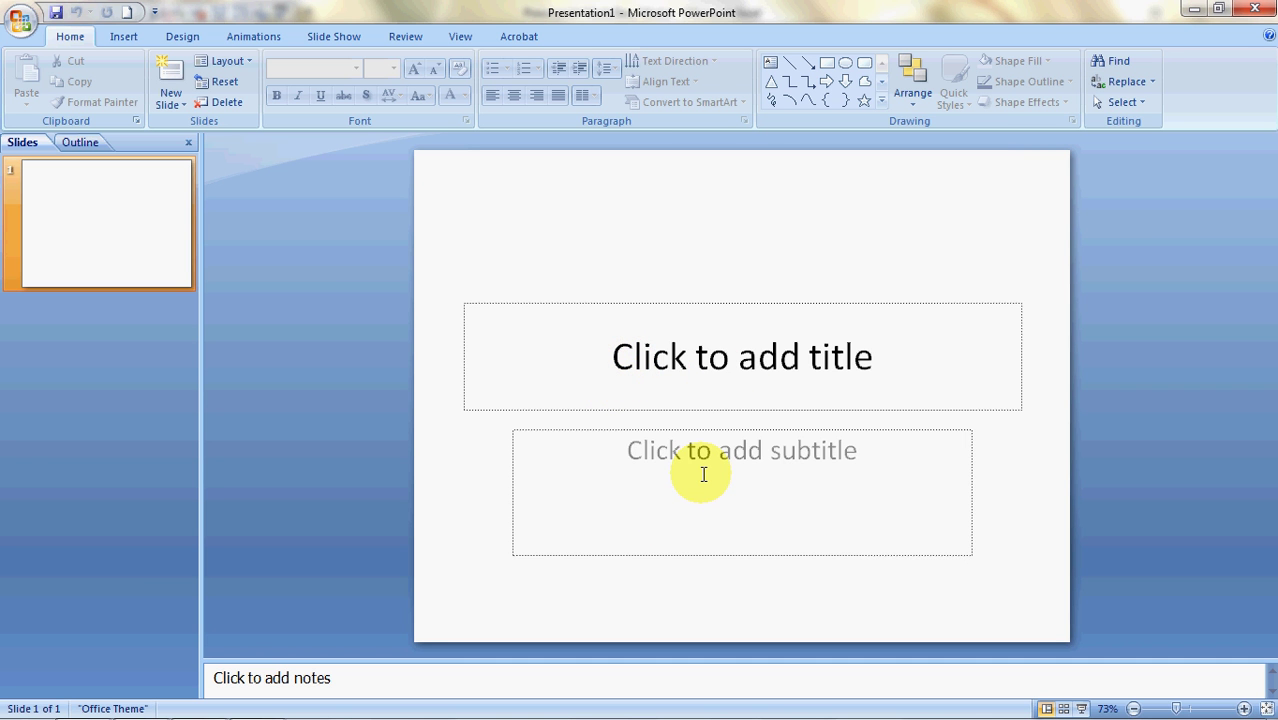
- Title the first slide 'PowerPoint Made Easy', correcting 'Pwerpoint' with the spelling suggestion
left_click(717, 373)
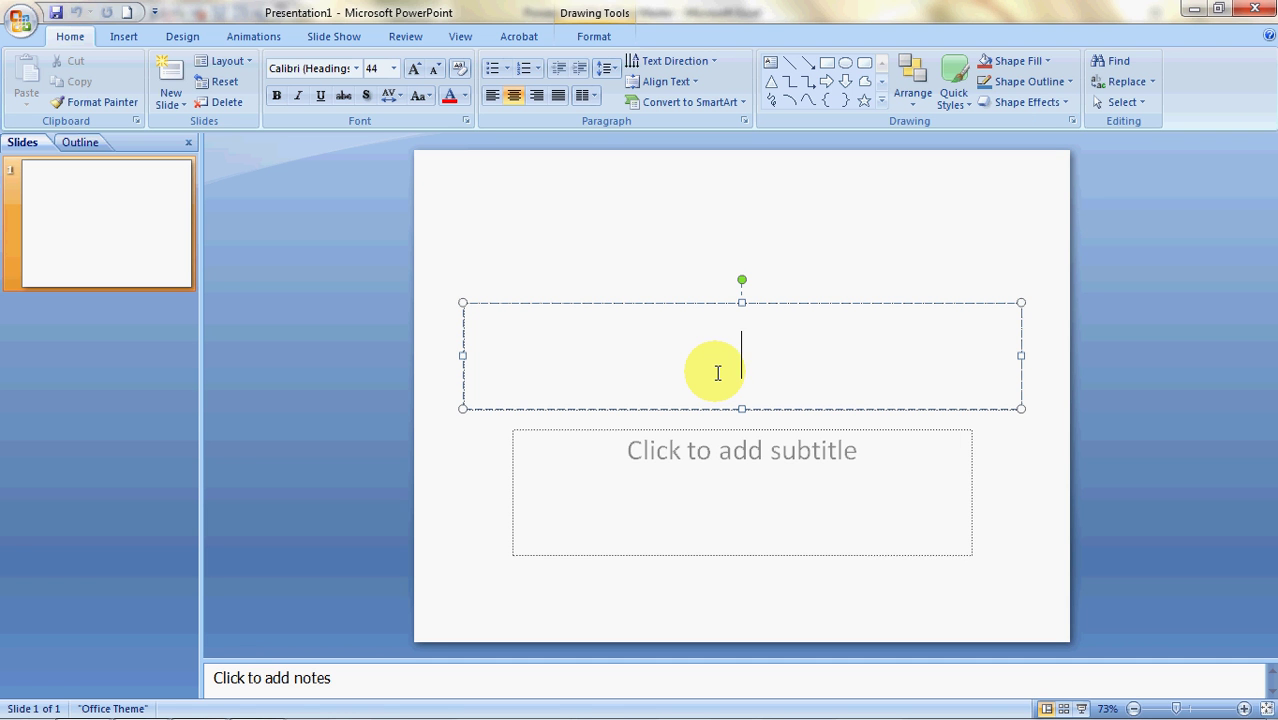
type("Pwerpoint")
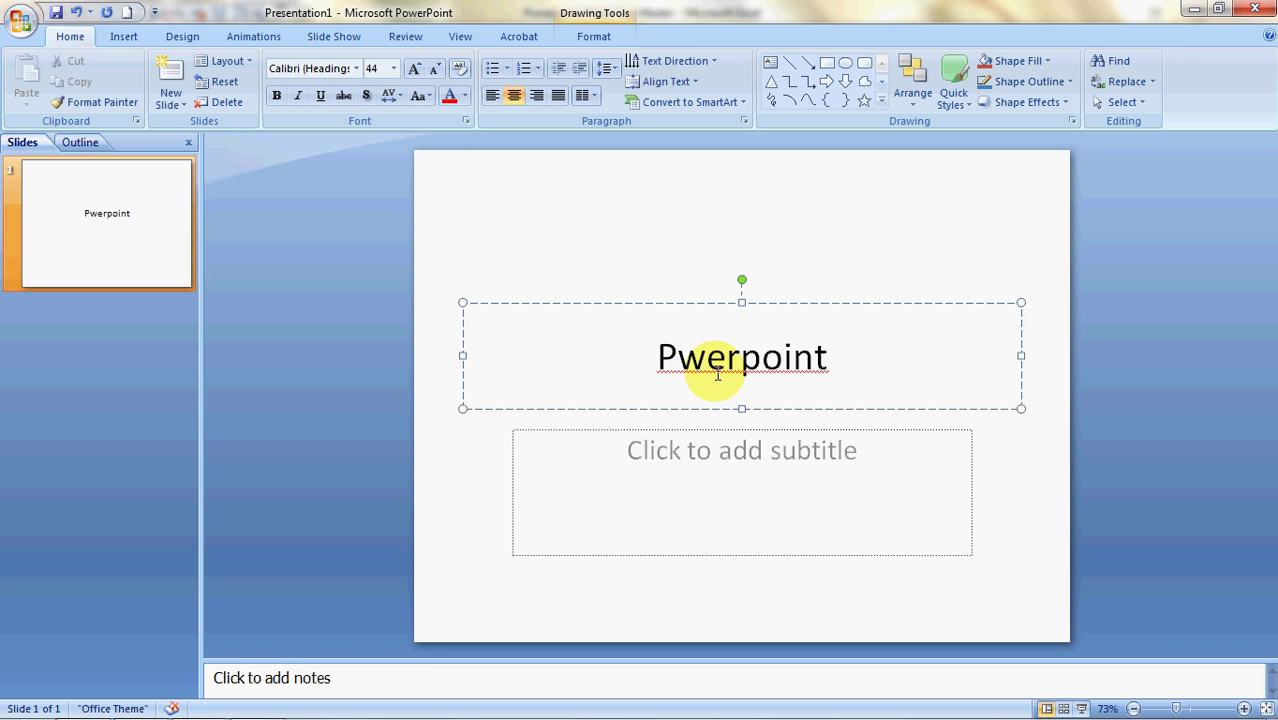
type(" Made Easy")
key("Left")
key("Left")
left_click(717, 374)
key("Left")
key("Left")
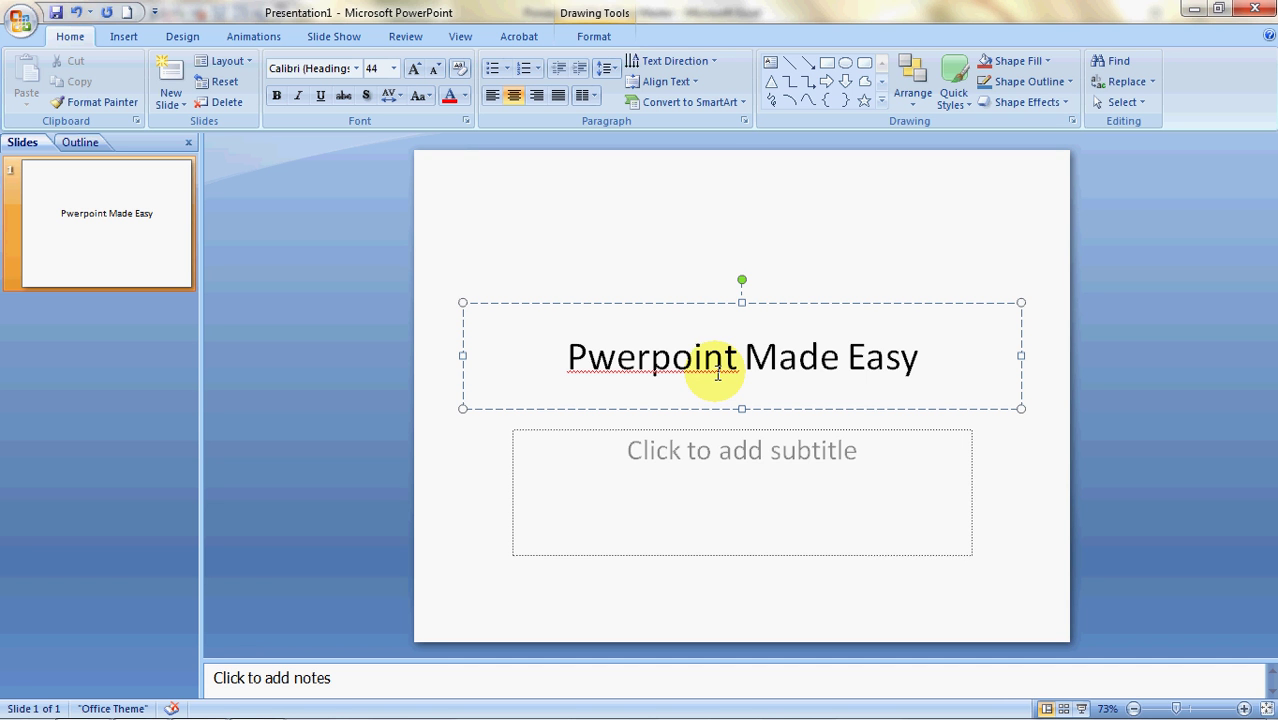
right_click(717, 374)
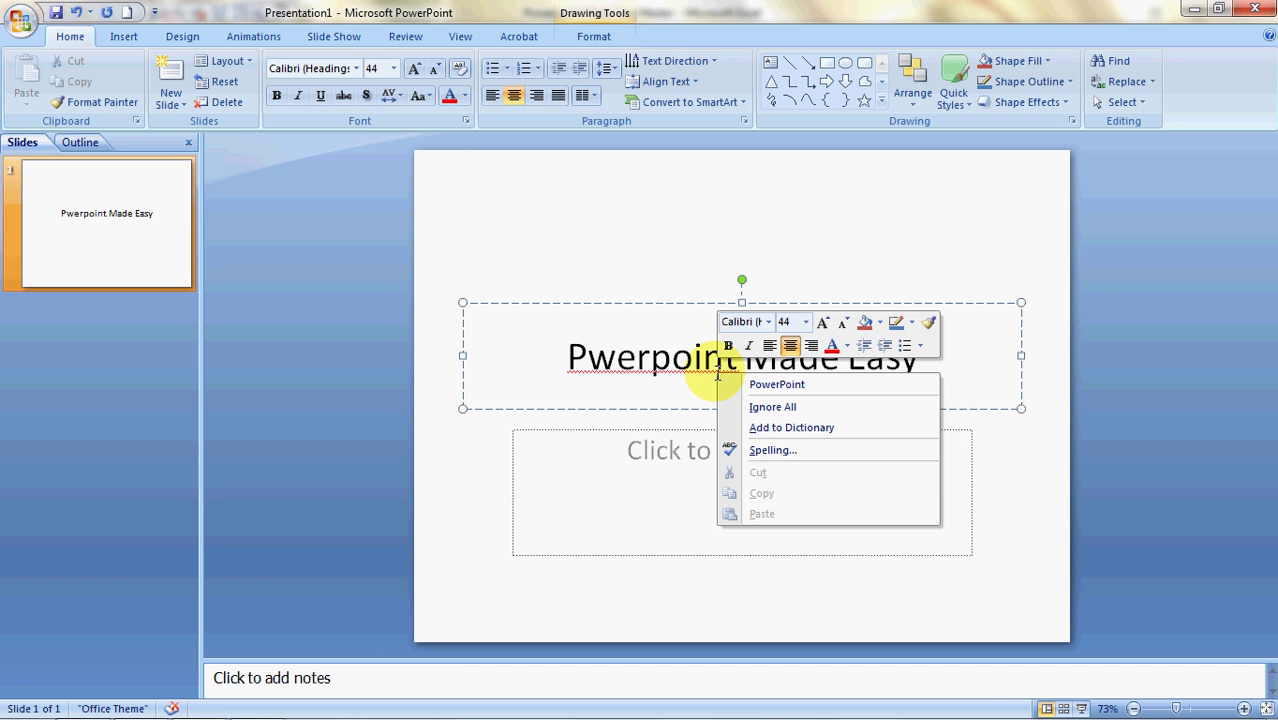
left_click(766, 385)
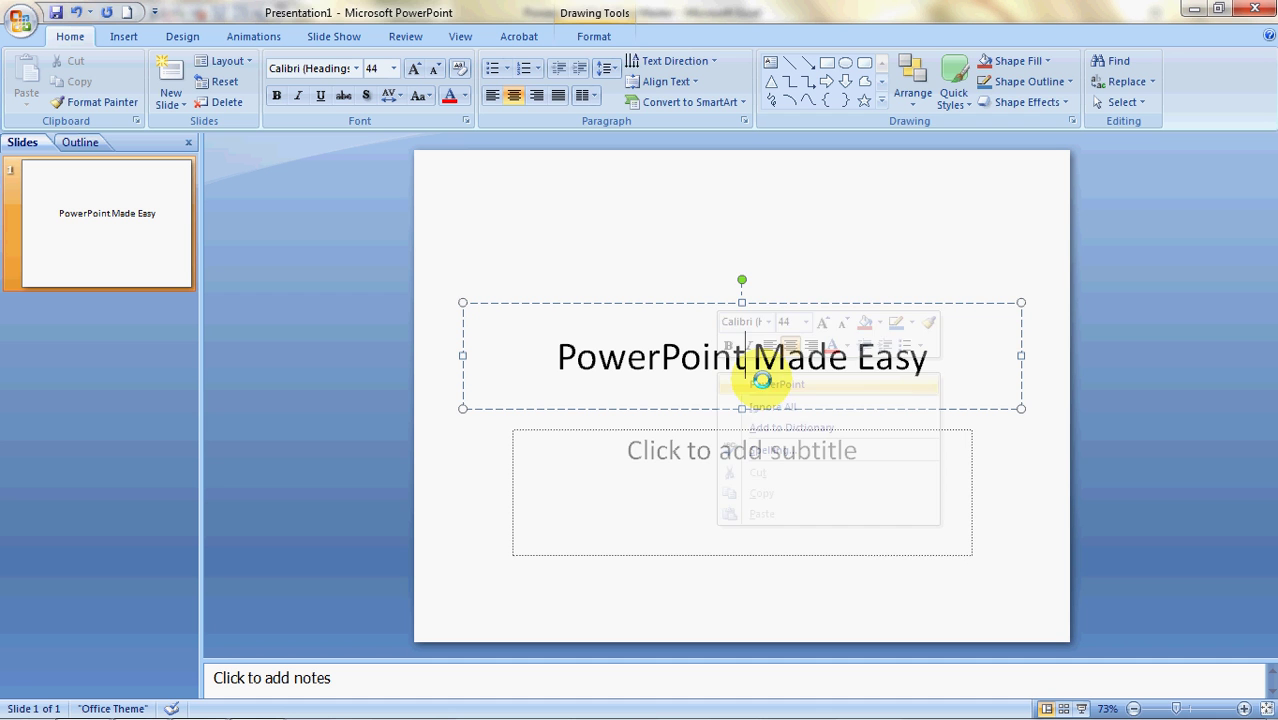
left_click(1021, 464)
- Write the subtitle 'By' with 'PowerPoint Made Easy Guru' below, capitalising Made
left_click(766, 474)
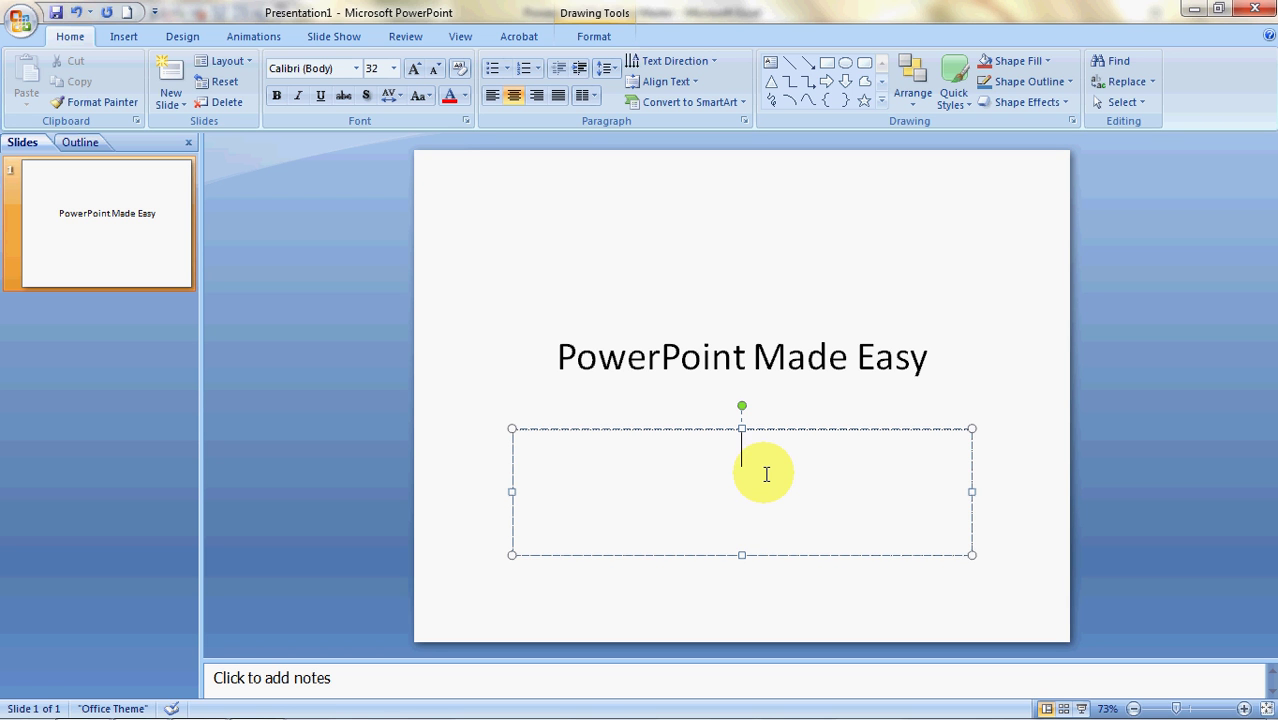
type("By")
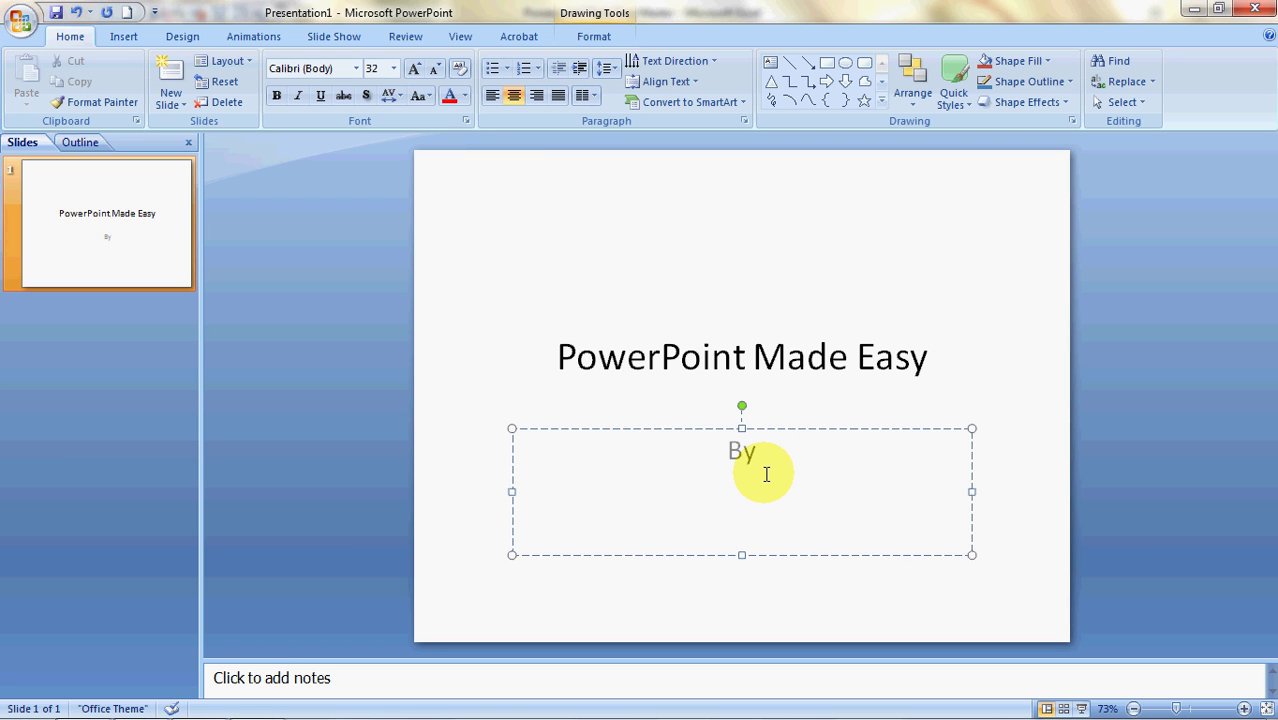
type("Poo")
key("BackSpace")
key("BackSpace")
type("owerPoint")
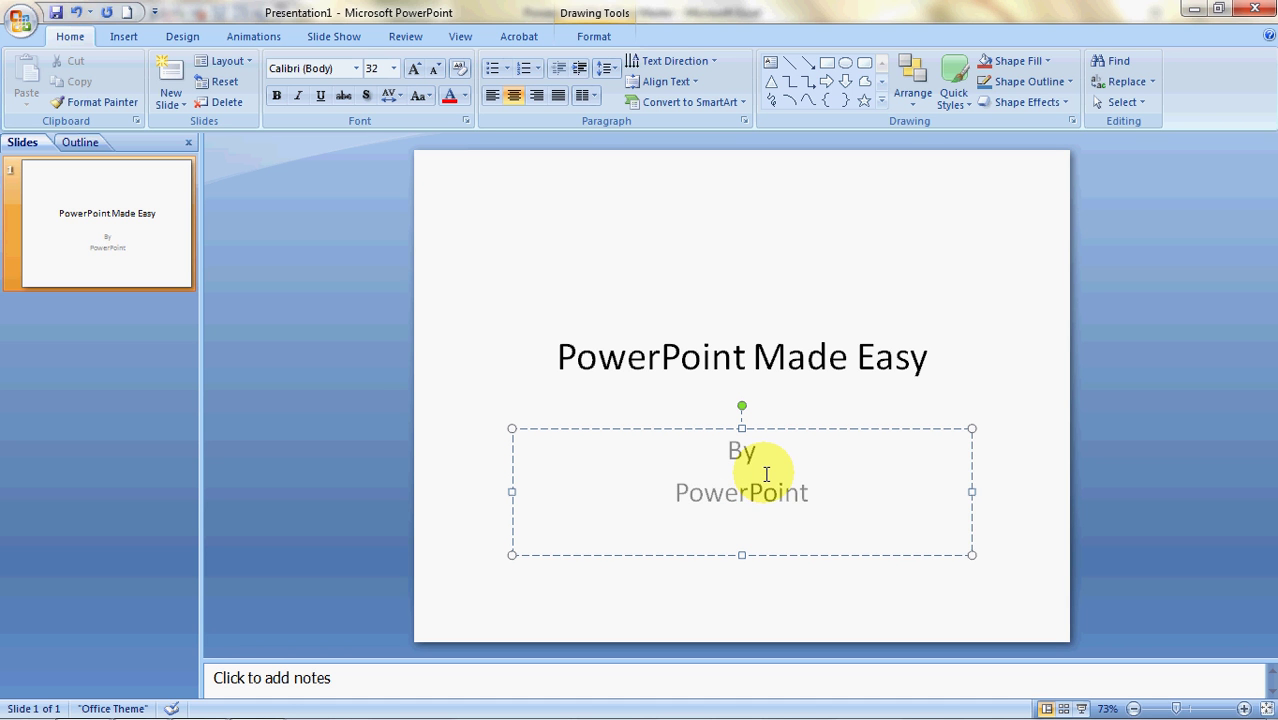
type(" made")
key("Left")
key("Left")
key("Left")
key("BackSpace")
type("M")
key("Right")
key("Right")
key("Right")
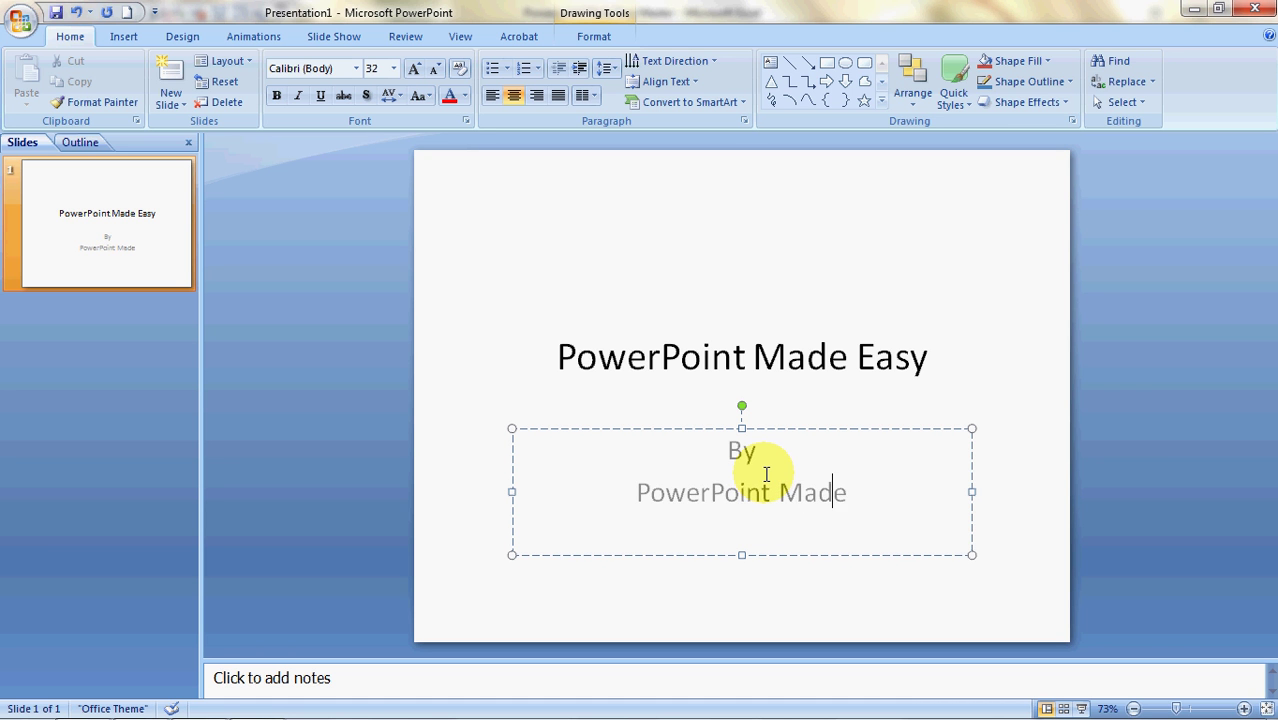
type("Easy ")
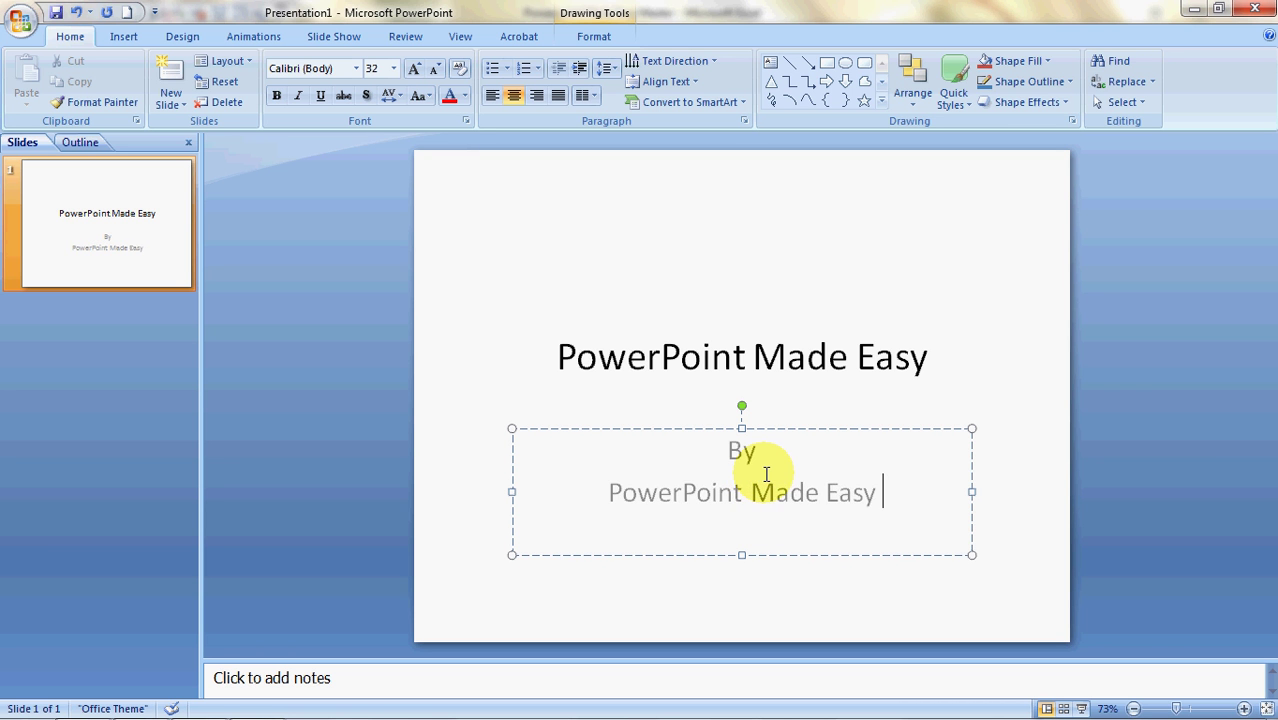
type("Guru")
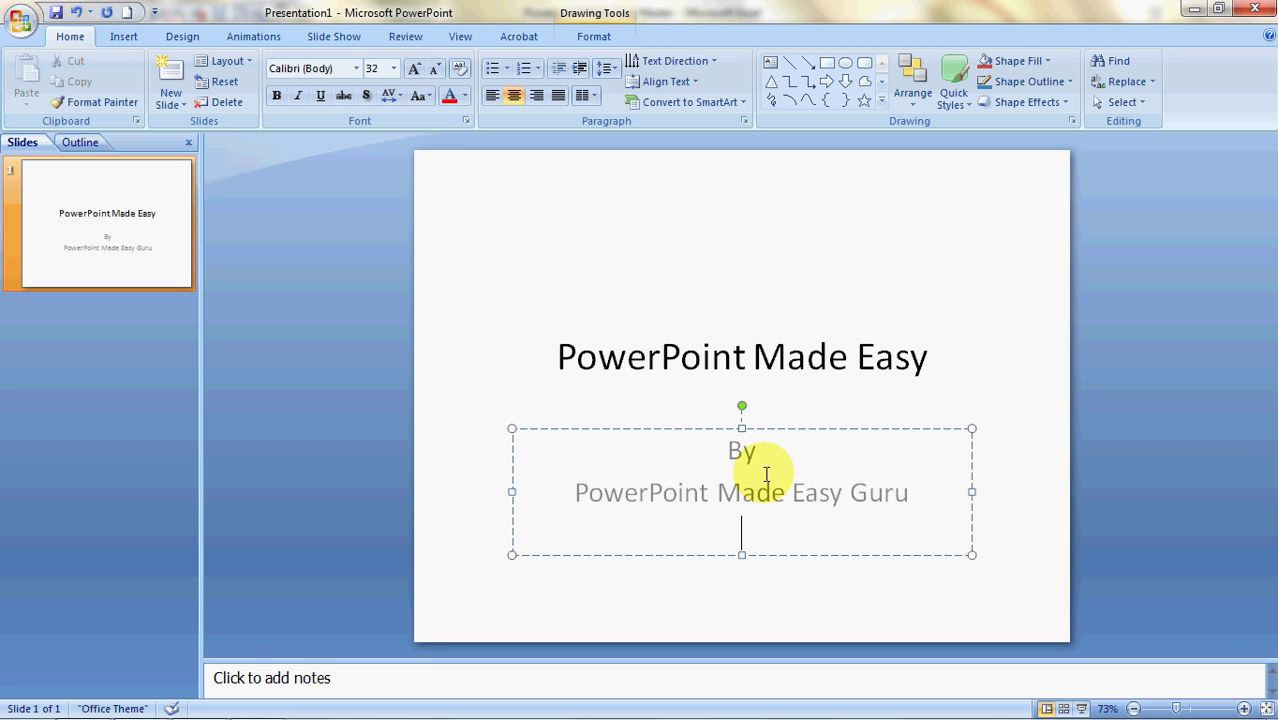
key("Left")
key("Left")
key("Right")
key("Right")
key("Right")
key("Right")
key("Right")
key("Right")
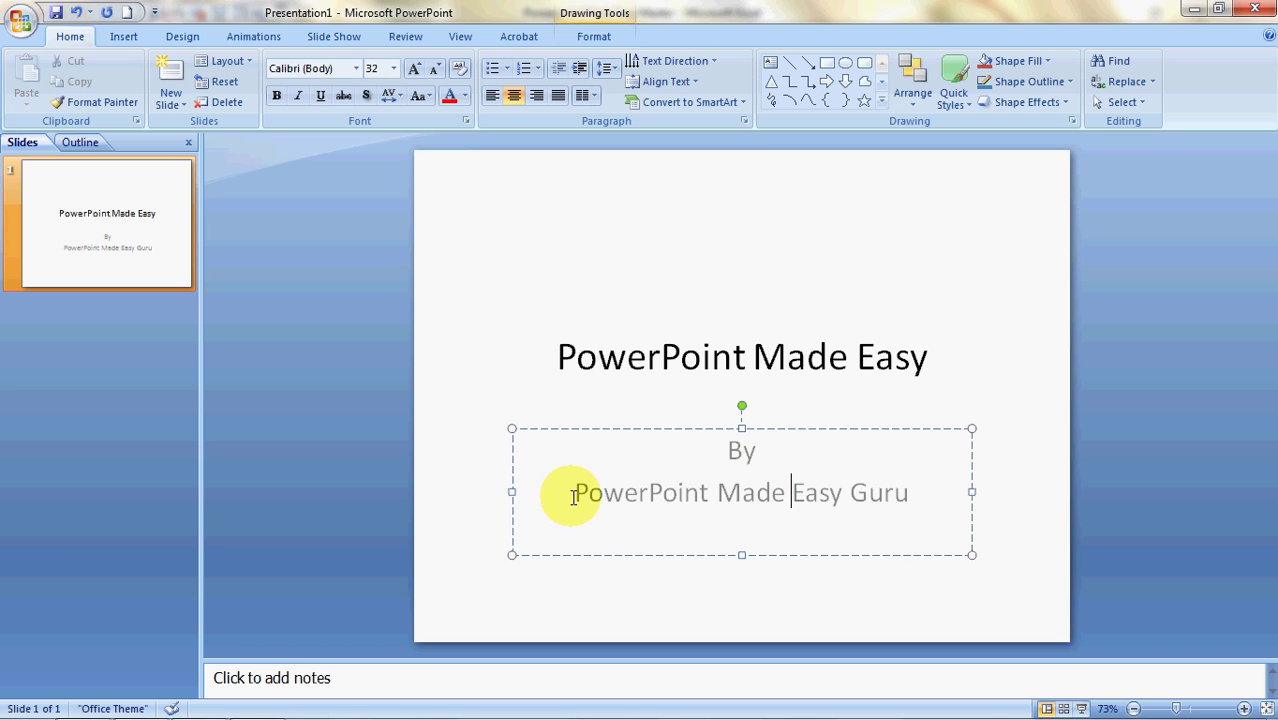
- Select the title text, keep it at size 44 and toggle Bold on then off
left_click(500, 340)
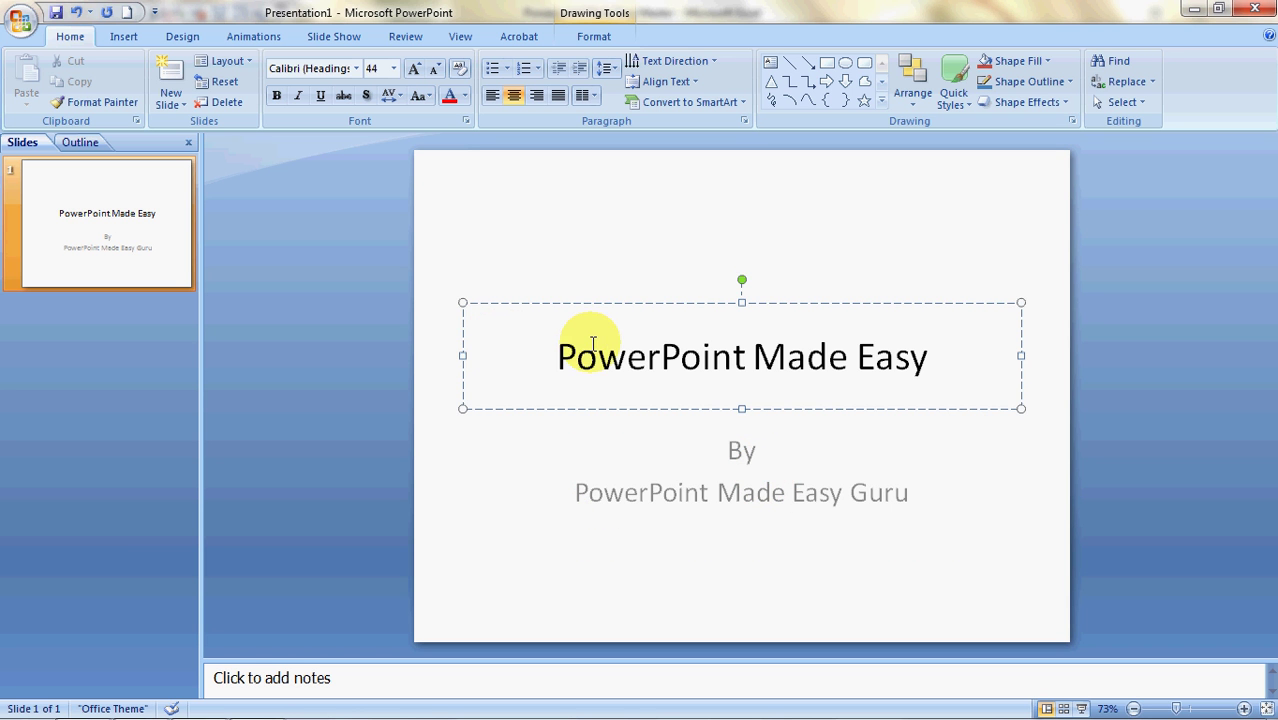
key("shift+Right")
key("shift+Right")
key("shift+Right")
key("shift+Right")
key("shift+Right")
key("shift+Right")
key("shift+Right")
key("shift+Right")
key("shift+Right")
key("shift+Right")
key("shift+Right")
key("shift+Right")
key("shift+Right")
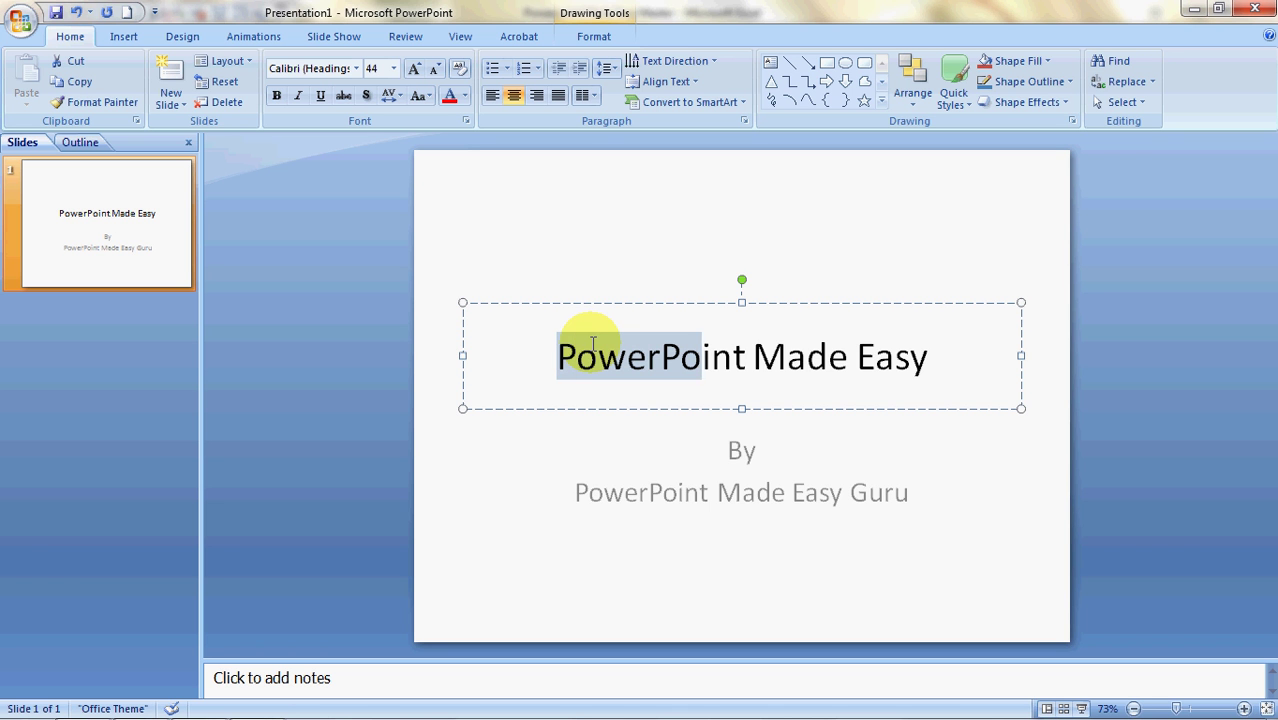
key("shift+Right")
key("shift+Right")
key("shift+Right")
key("shift+Right")
key("shift+Right")
key("shift+Right")
key("shift+Right")
key("shift+Right")
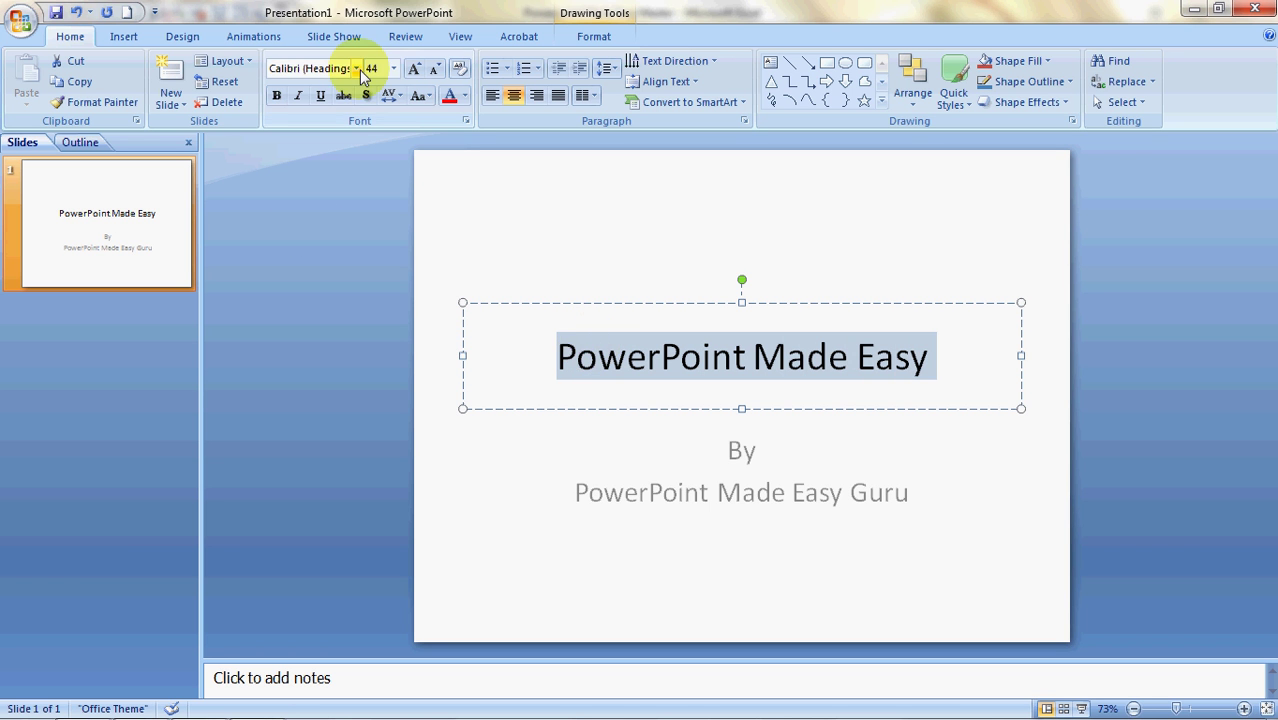
left_click(396, 72)
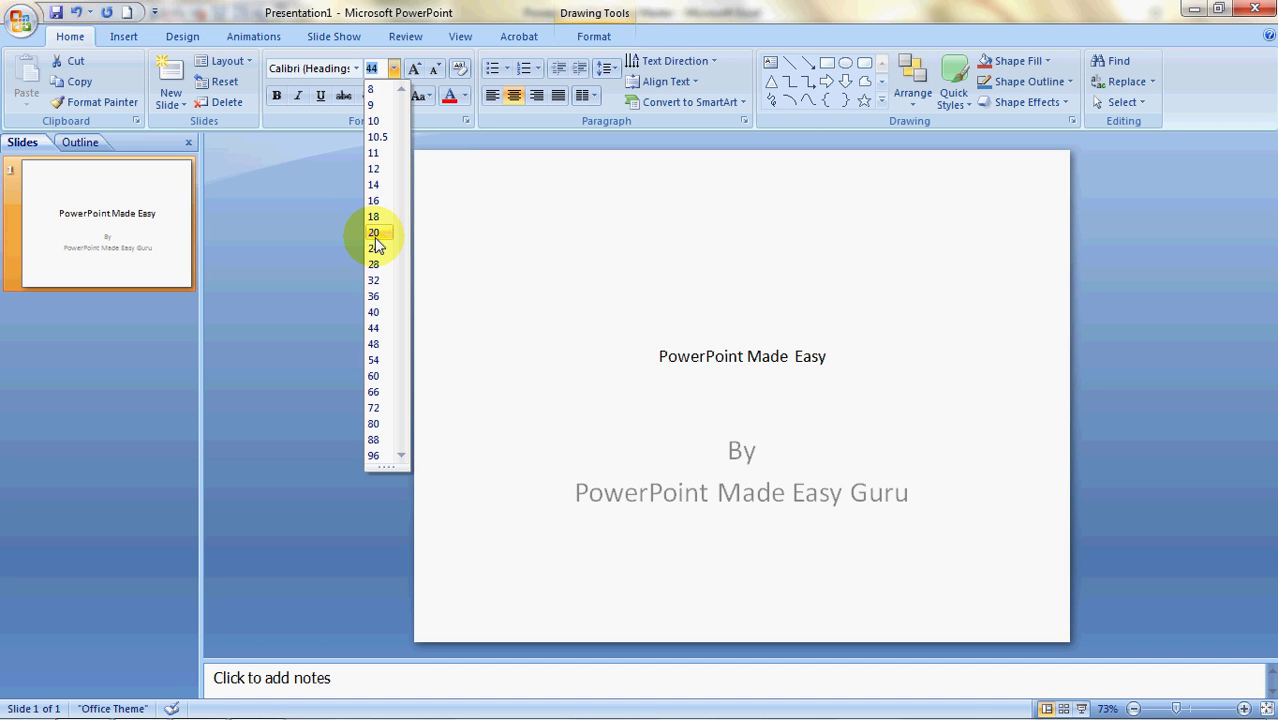
left_click(373, 328)
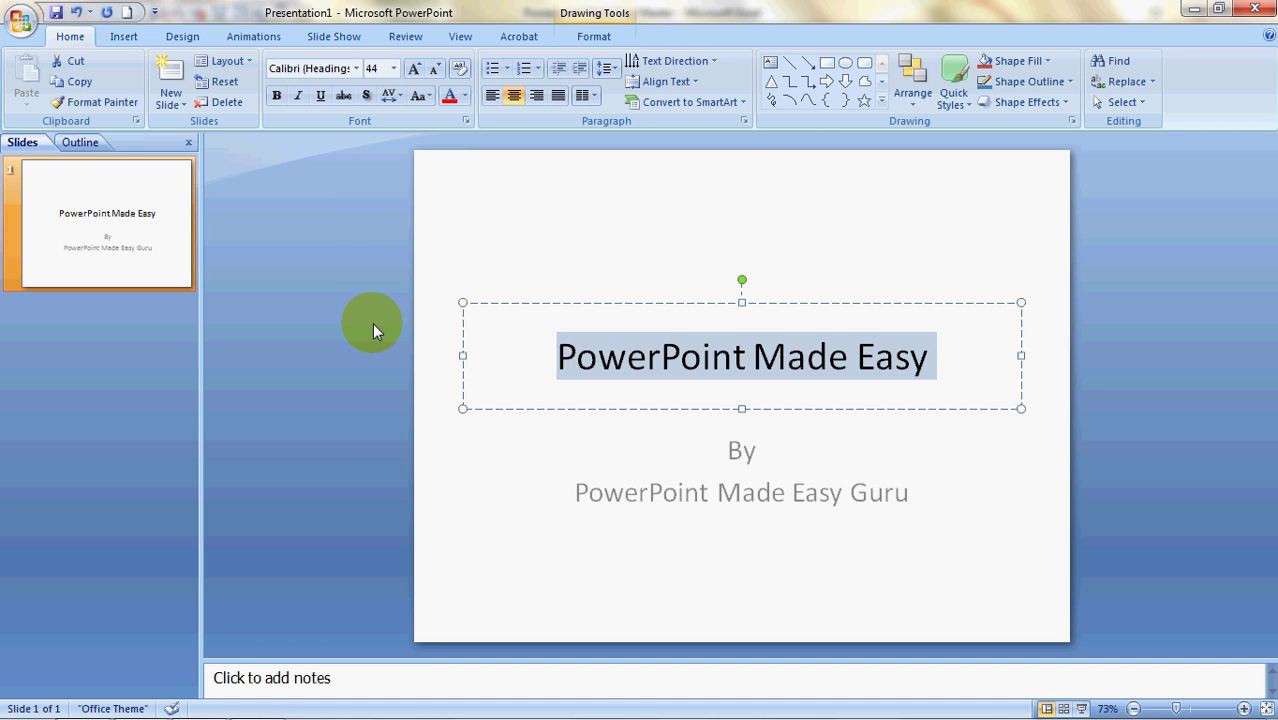
left_click(278, 97)
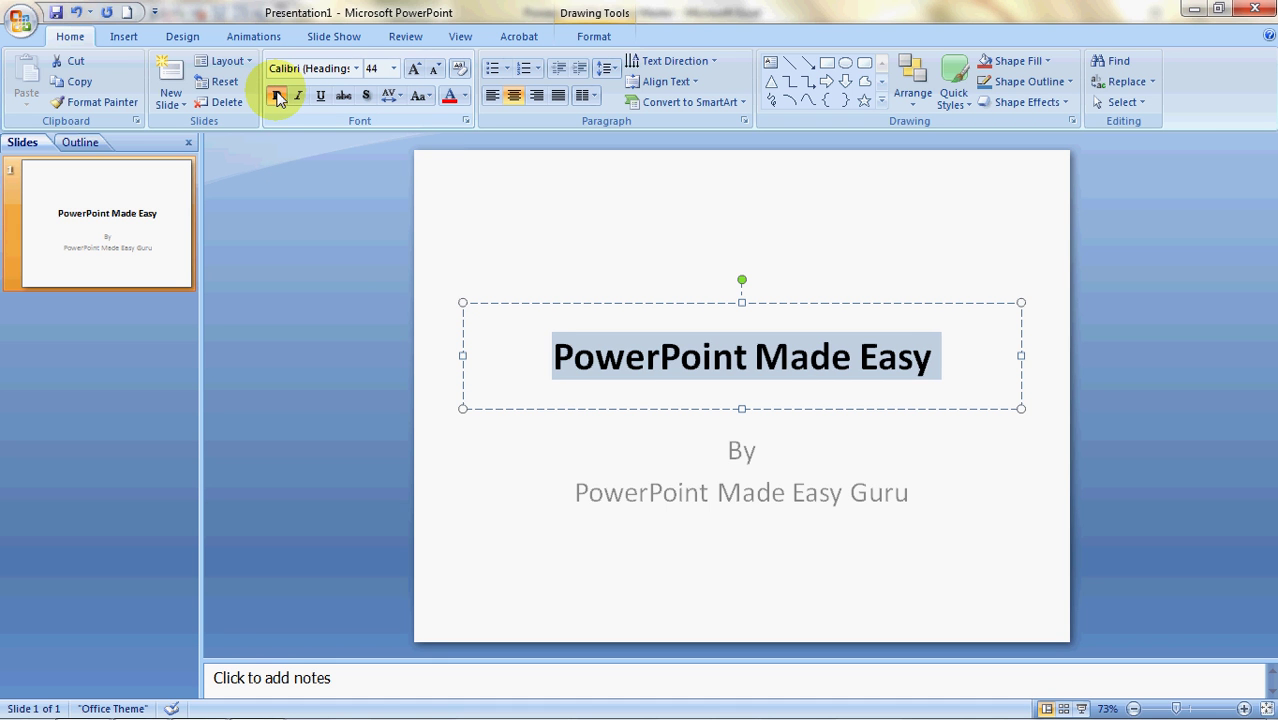
left_click(278, 97)
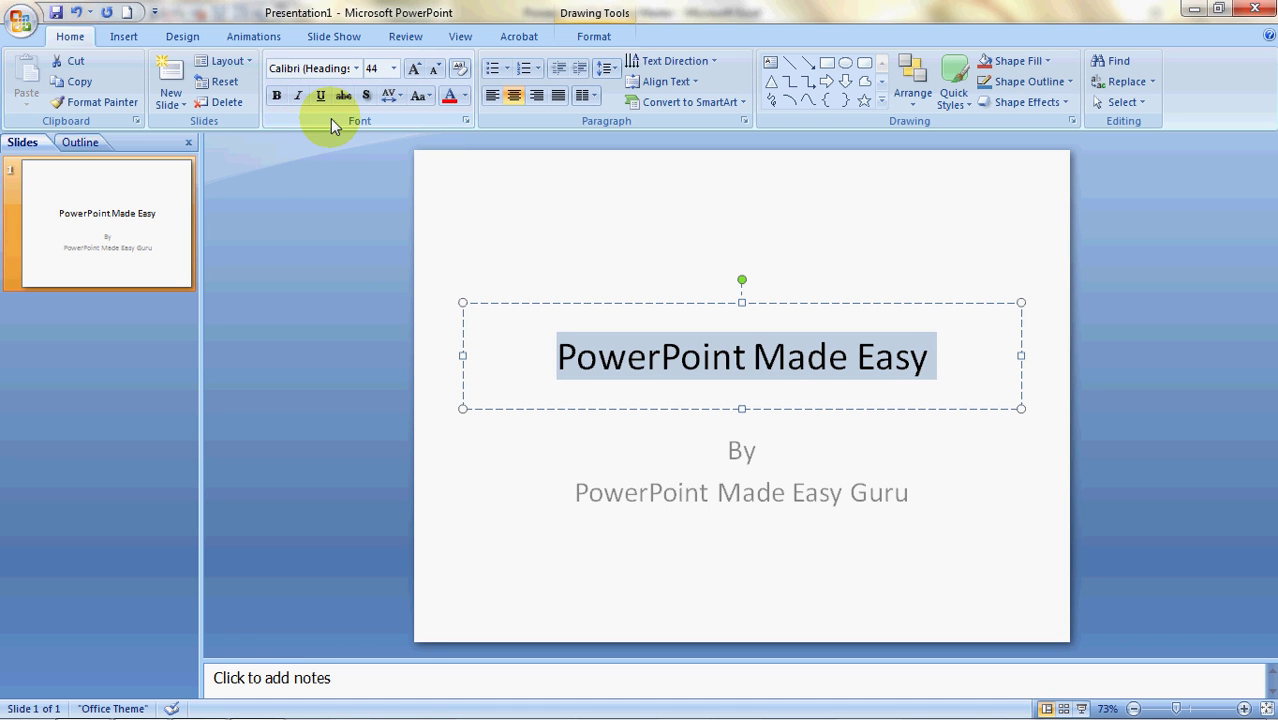
- Color the title text red with Font Color, then deselect the placeholders
left_click(464, 95)
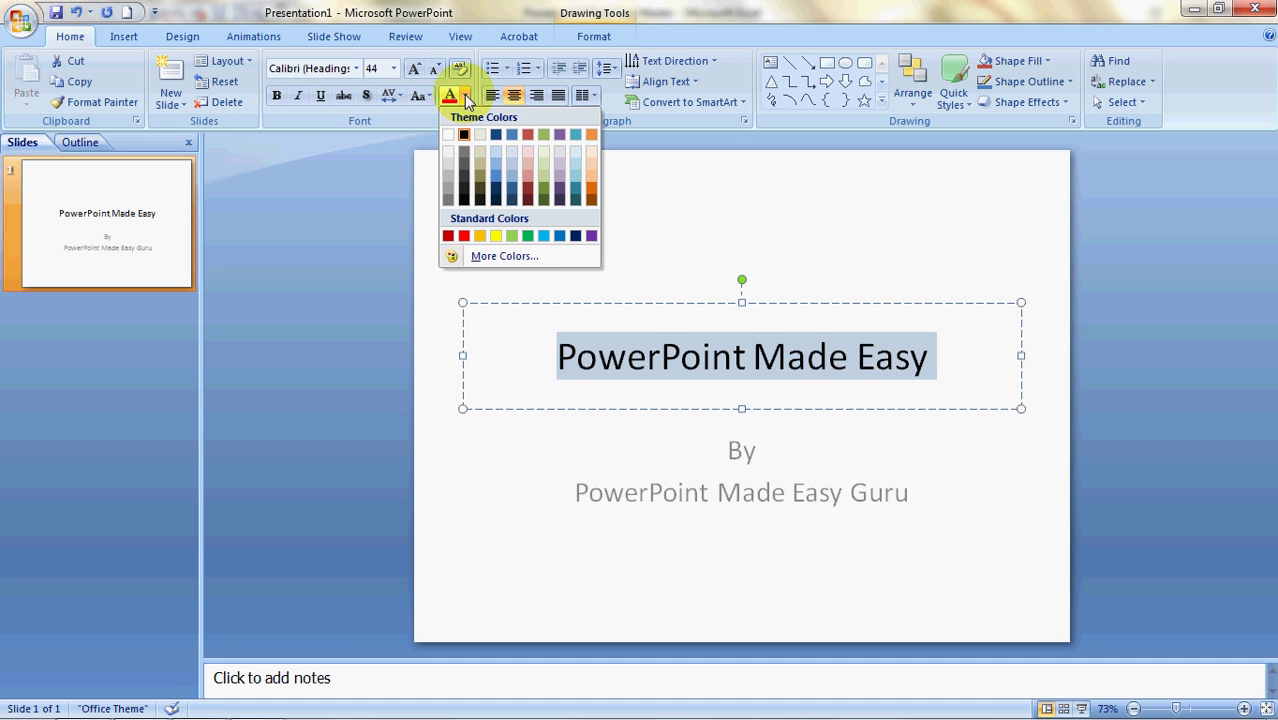
left_click(463, 237)
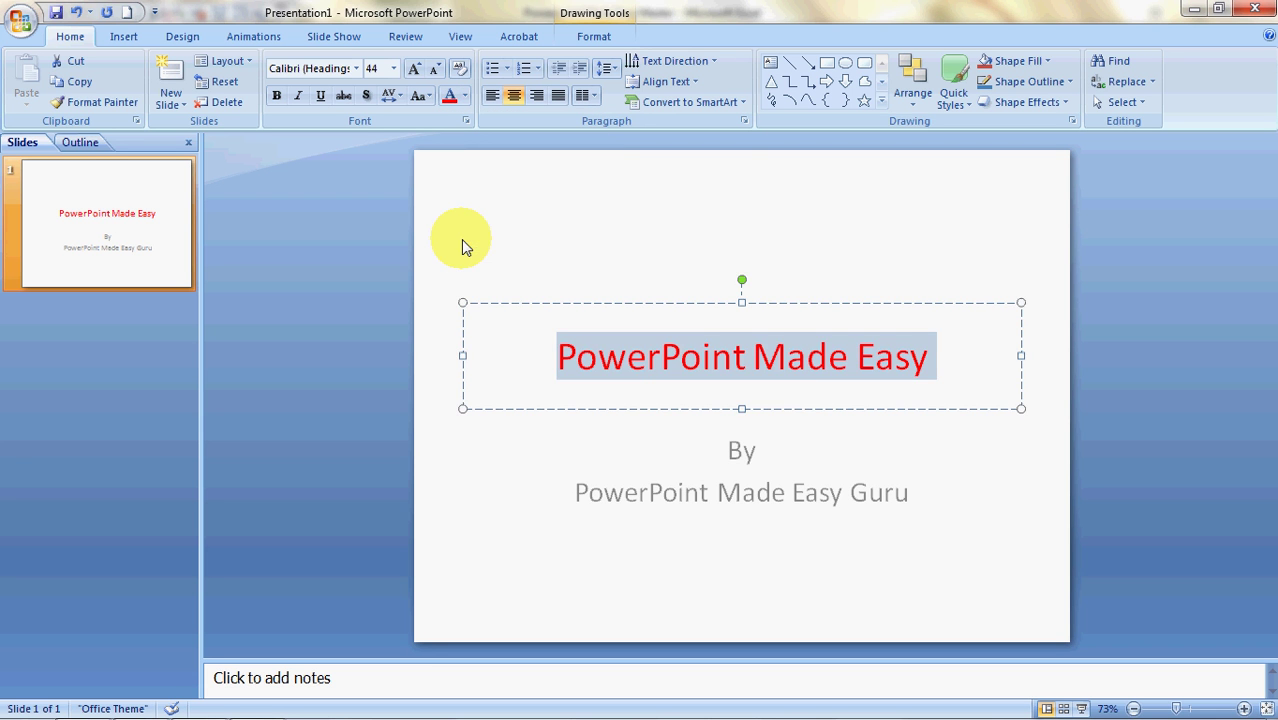
left_click(669, 460)
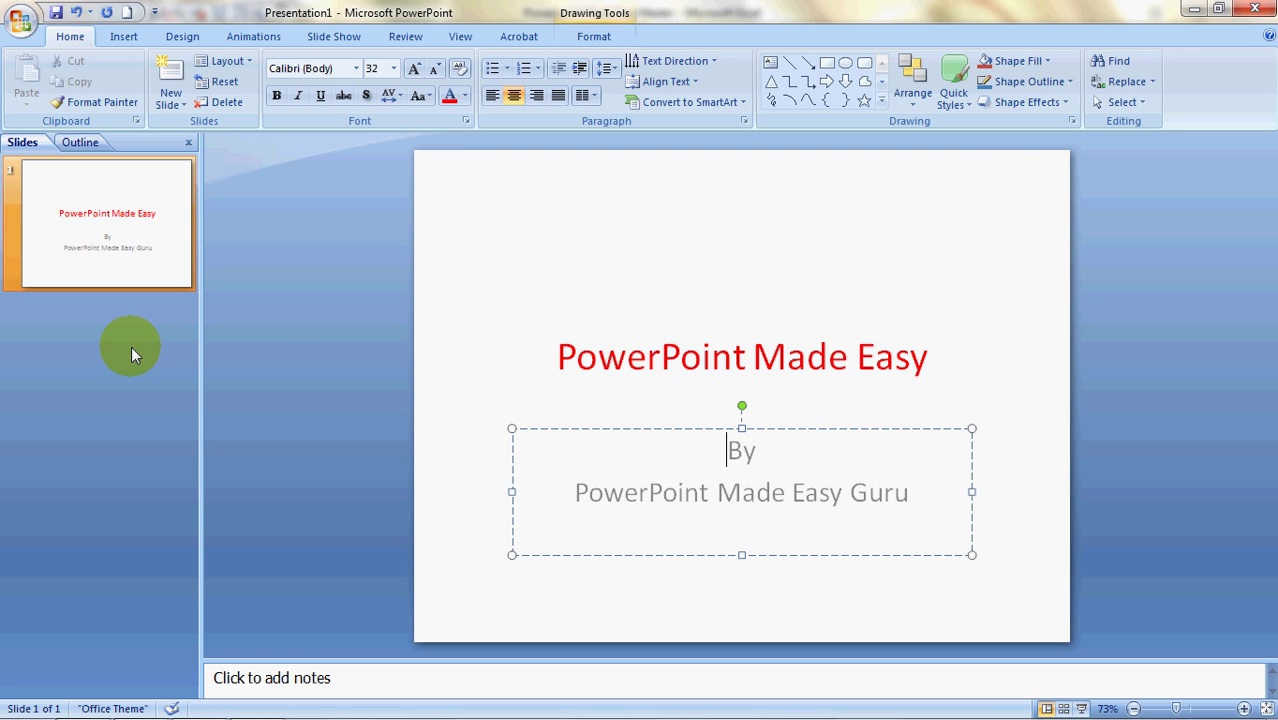
left_click(510, 270)
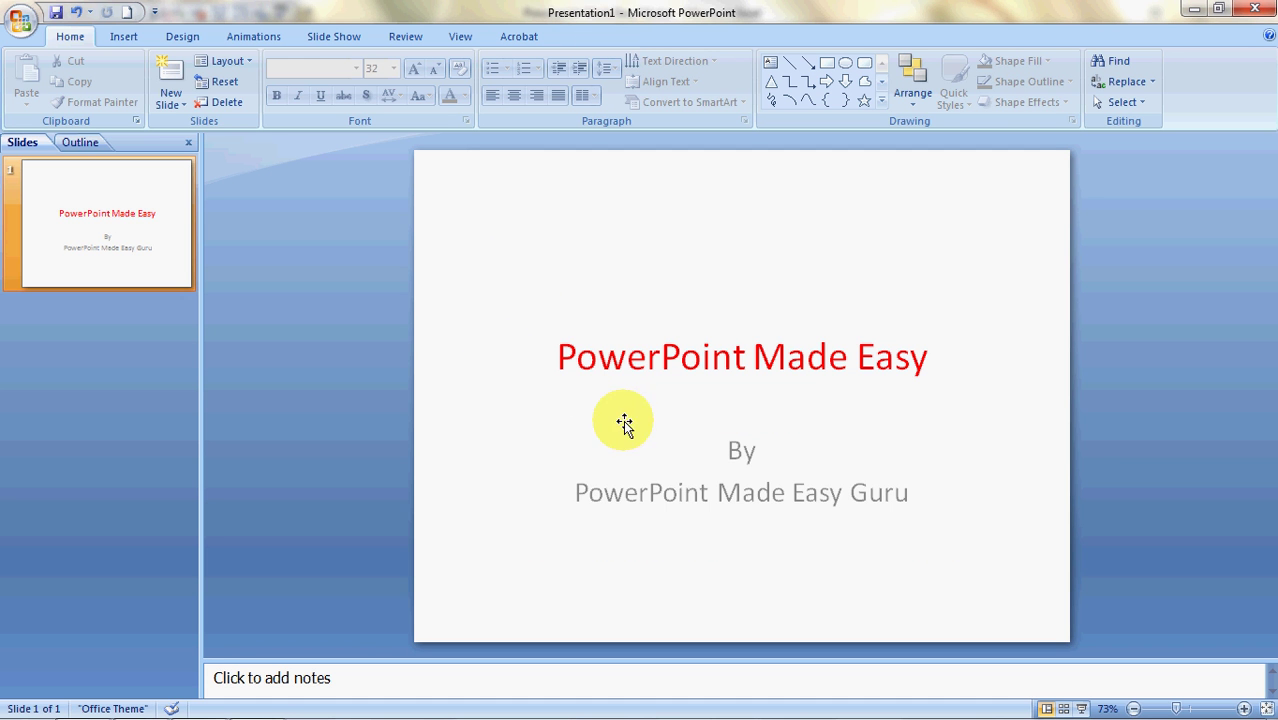
- Add a Title and Content slide 2 and title it 'Create Your 1st slide'
left_click(171, 80)
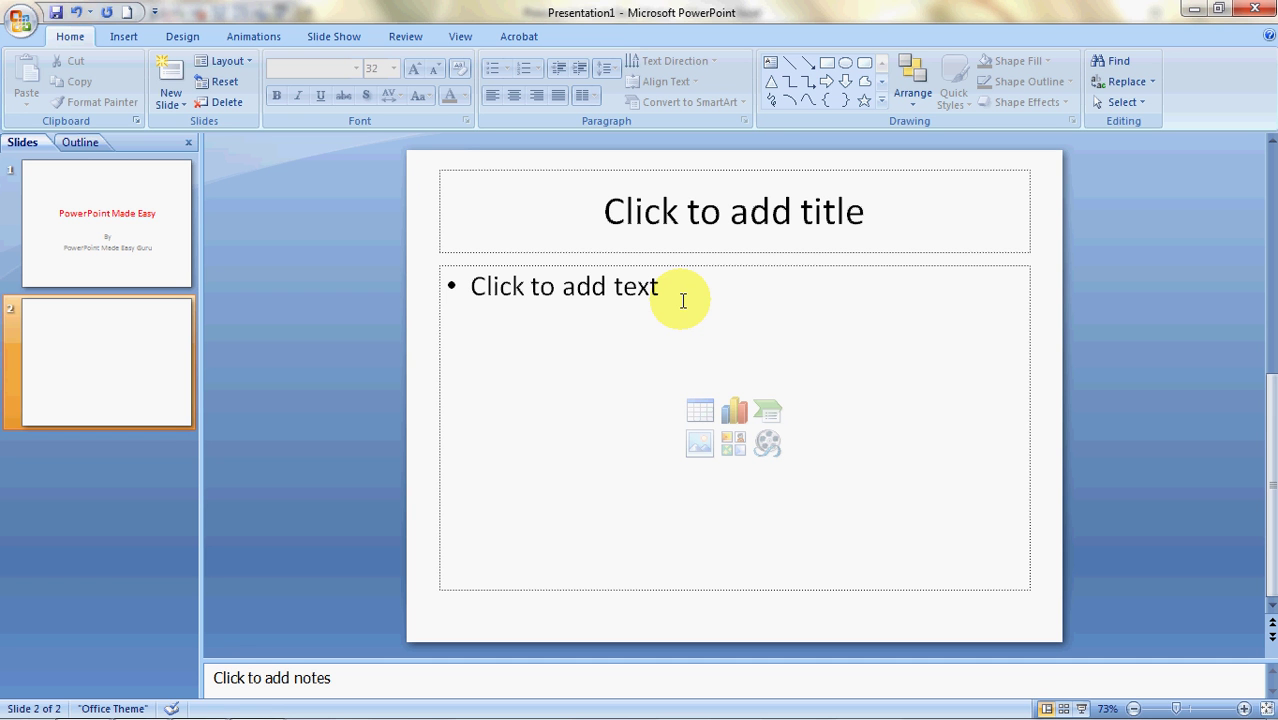
left_click(758, 219)
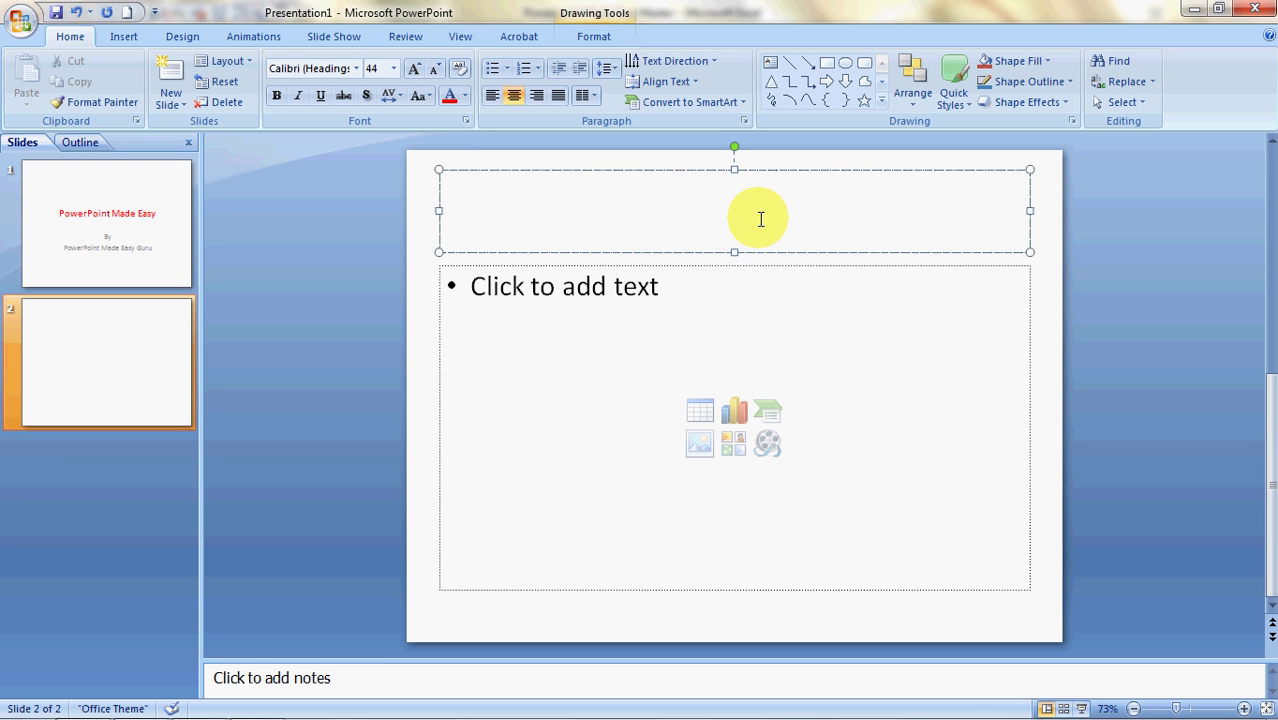
type("Crate")
key("BackSpace")
key("BackSpace")
key("BackSpace")
key("BackSpace")
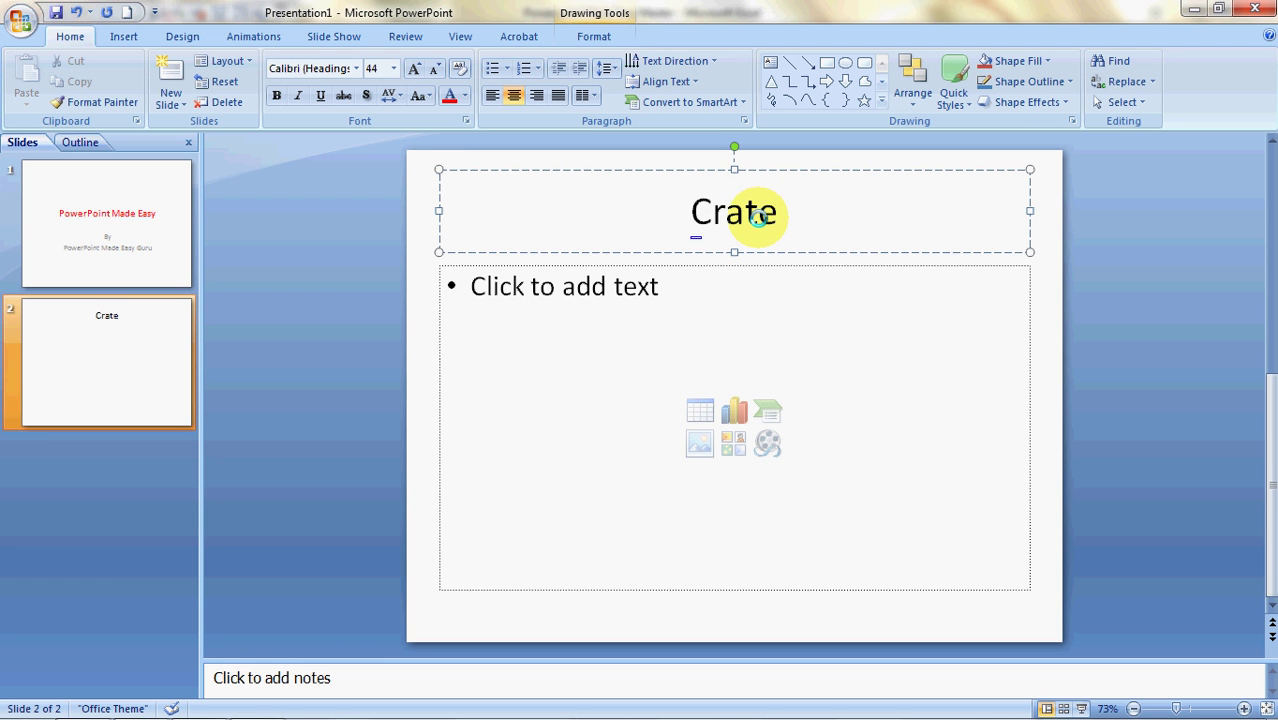
type("eate")
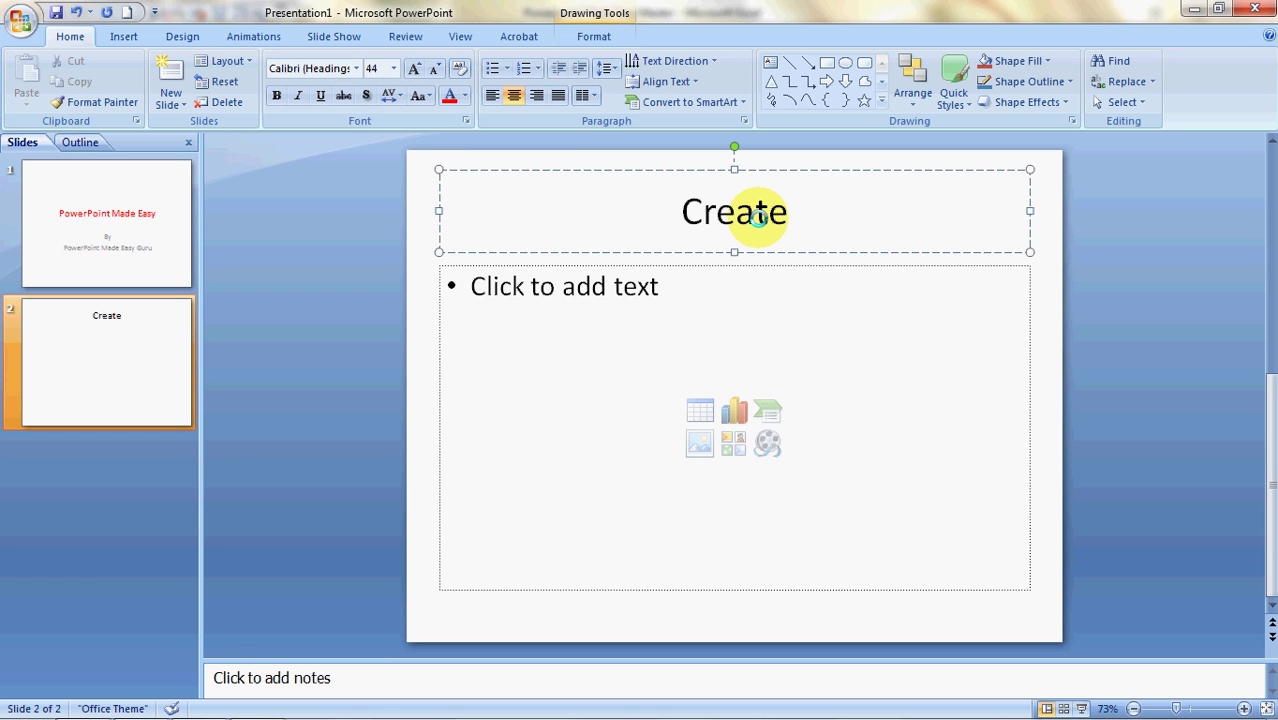
type("your 1st sl")
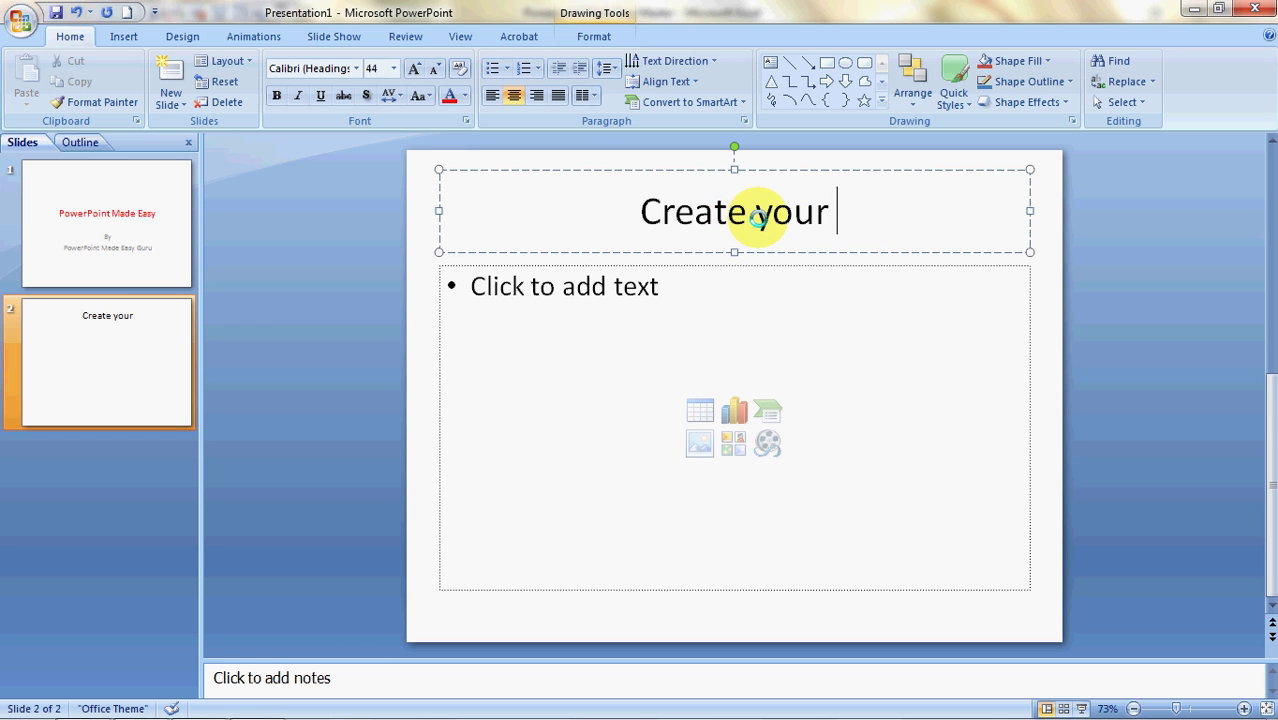
type("ide")
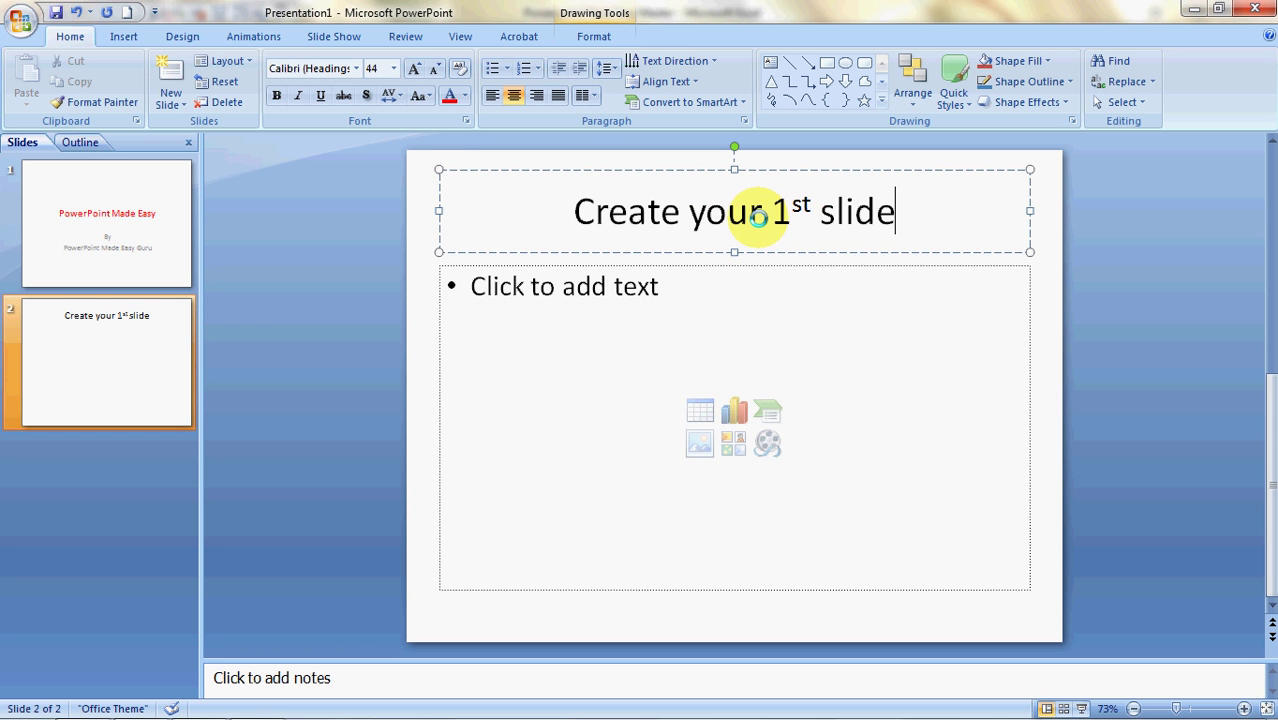
key("Left")
key("Left")
key("Left")
key("Left")
key("Left")
key("Left")
key("Left")
key("Left")
key("Left")
key("Left")
key("Left")
key("Left")
key("Left")
key("BackSpace")
type("Y")
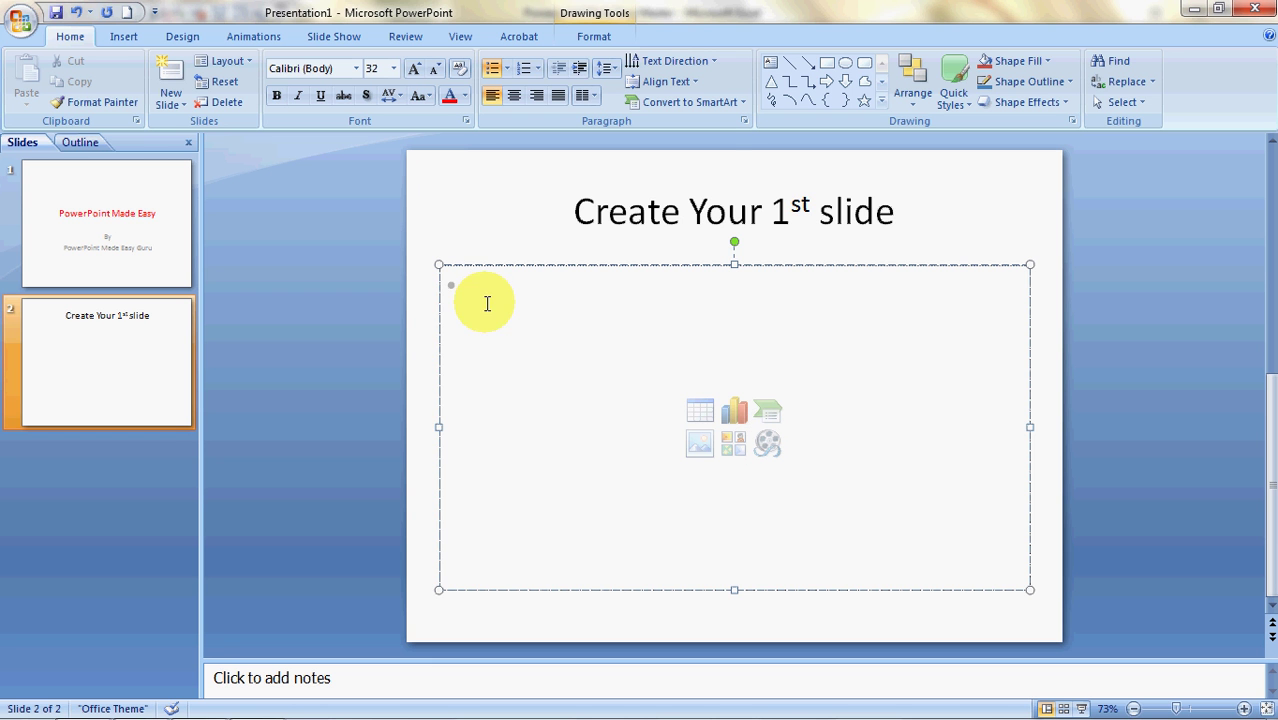
- Type the bullets 'I am happy to use PPT' and 'PPT allows me to be creative. How'
left_click(484, 221)
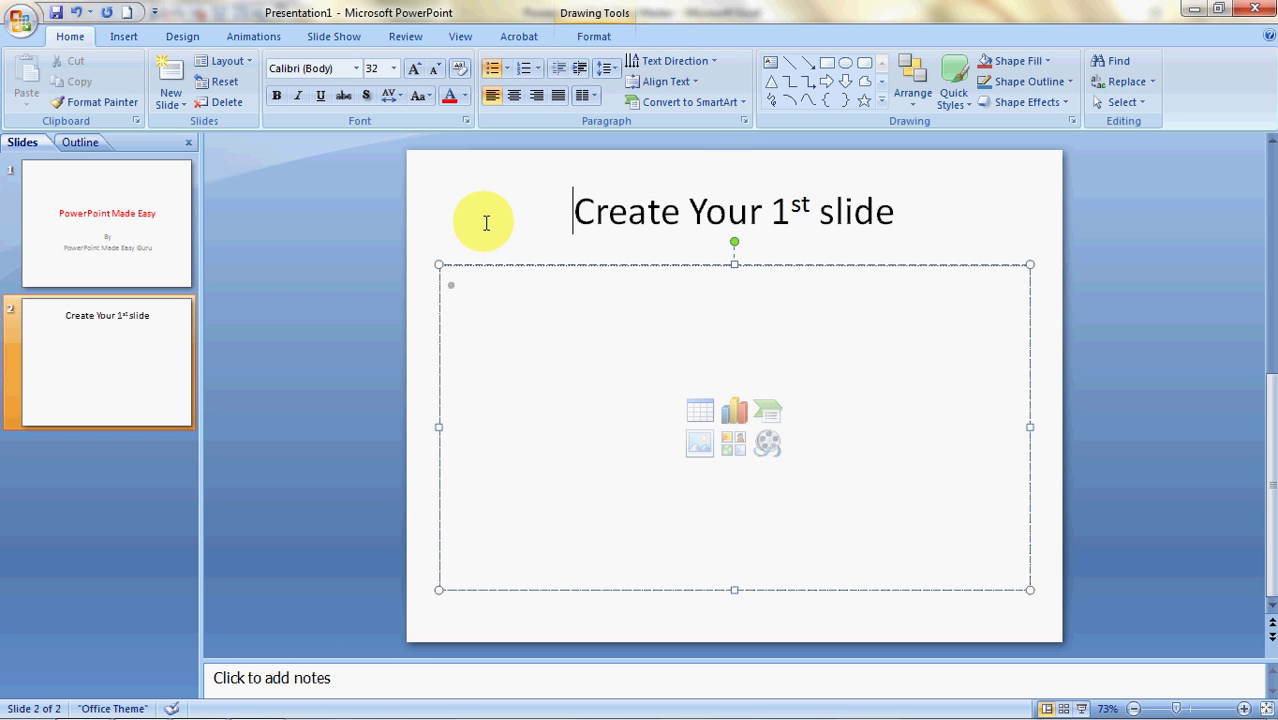
left_click(501, 295)
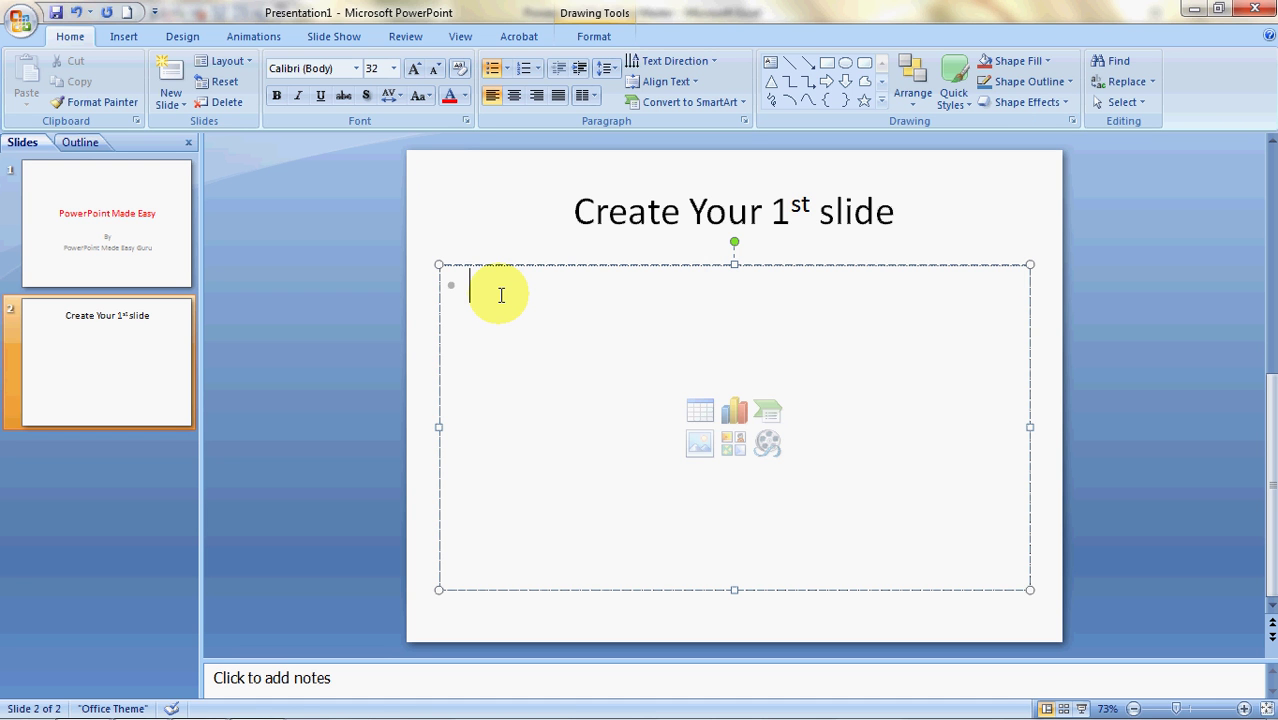
type("I am happy to use PPT")
key("Return")
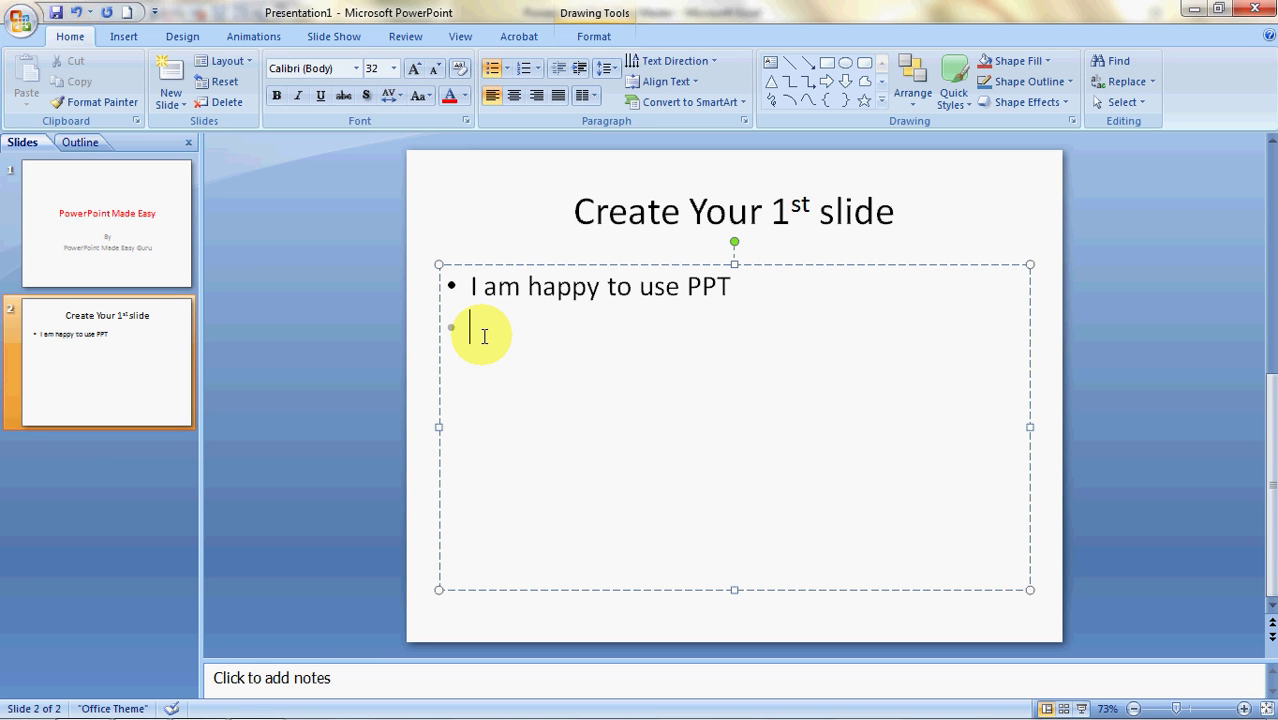
type("PPT allows m")
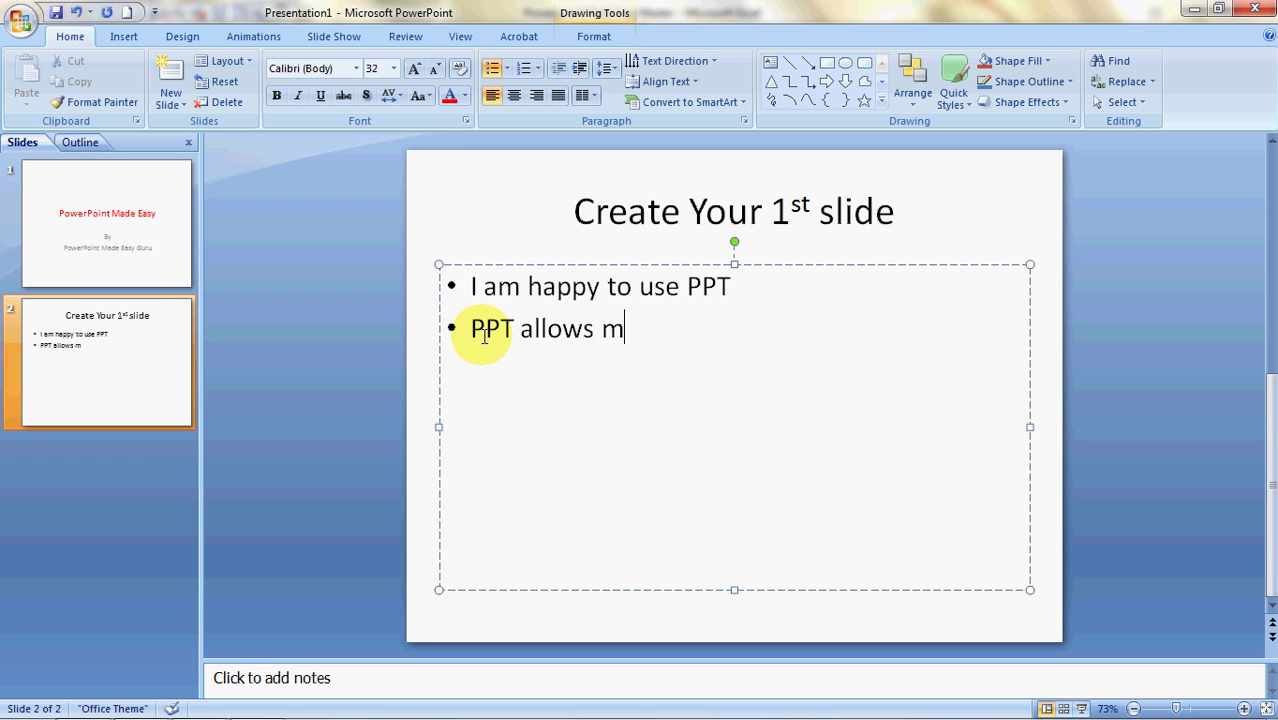
type("e to be cr")
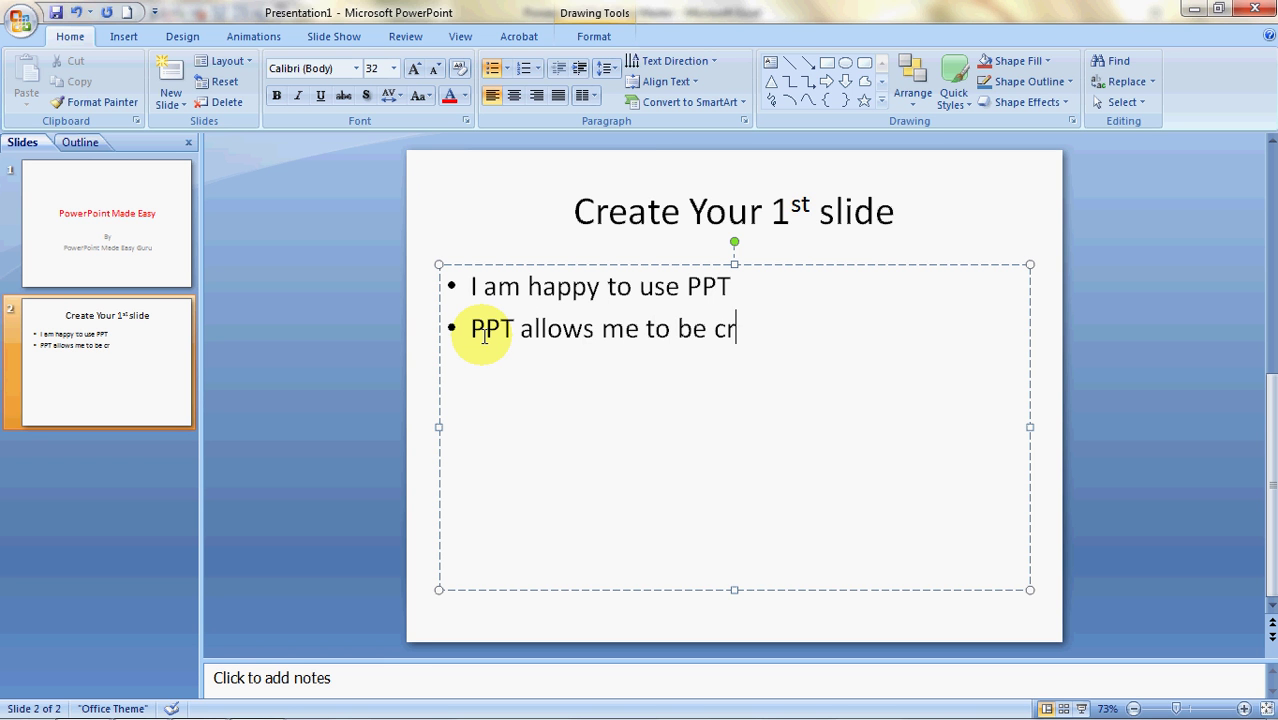
type("eative")
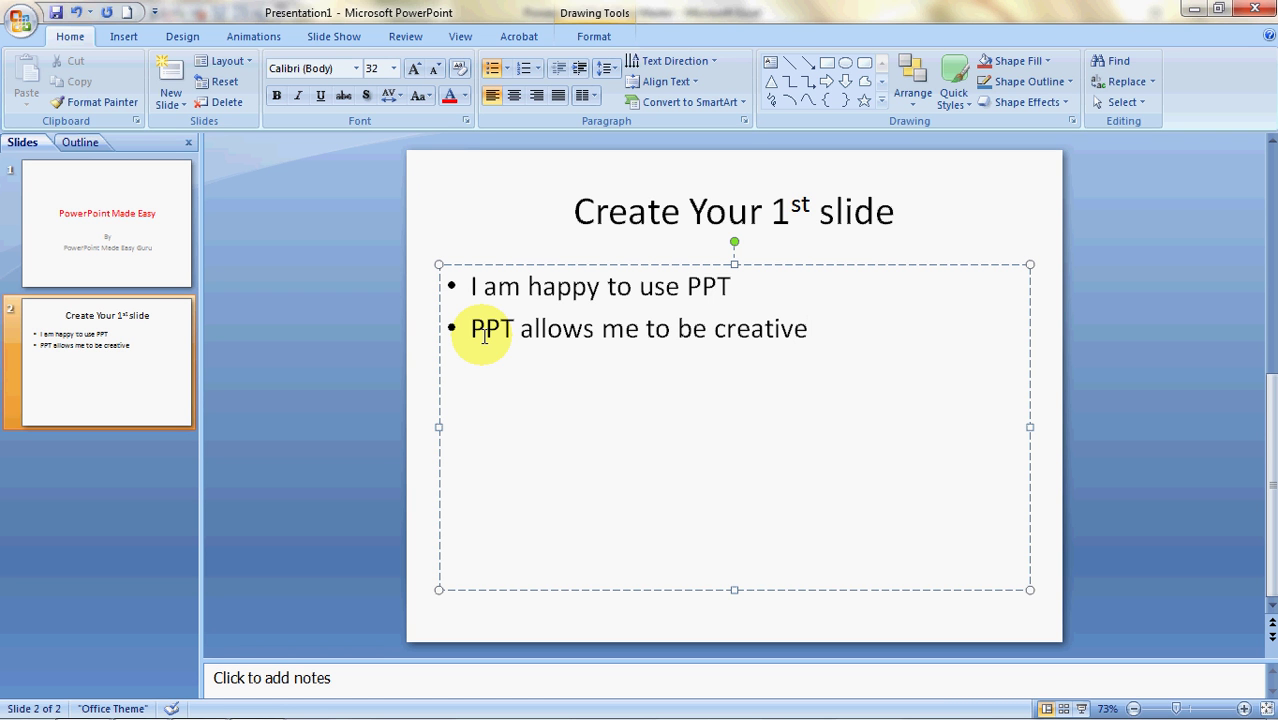
type(". Hoe")
key("BackSpace")
type("w")
- Add indented sub-bullets 'It allows me to insert Graphs' and '...insert media files'
key("Return")
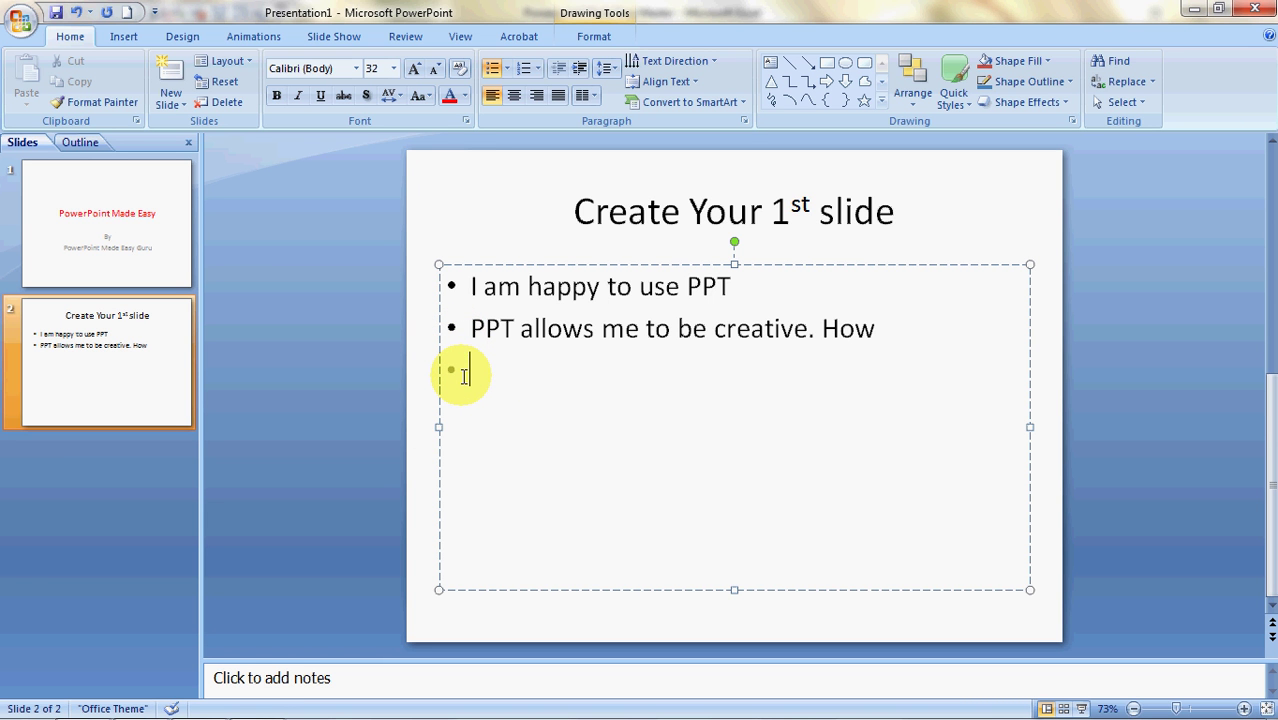
key("Tab")
type("It allows me ")
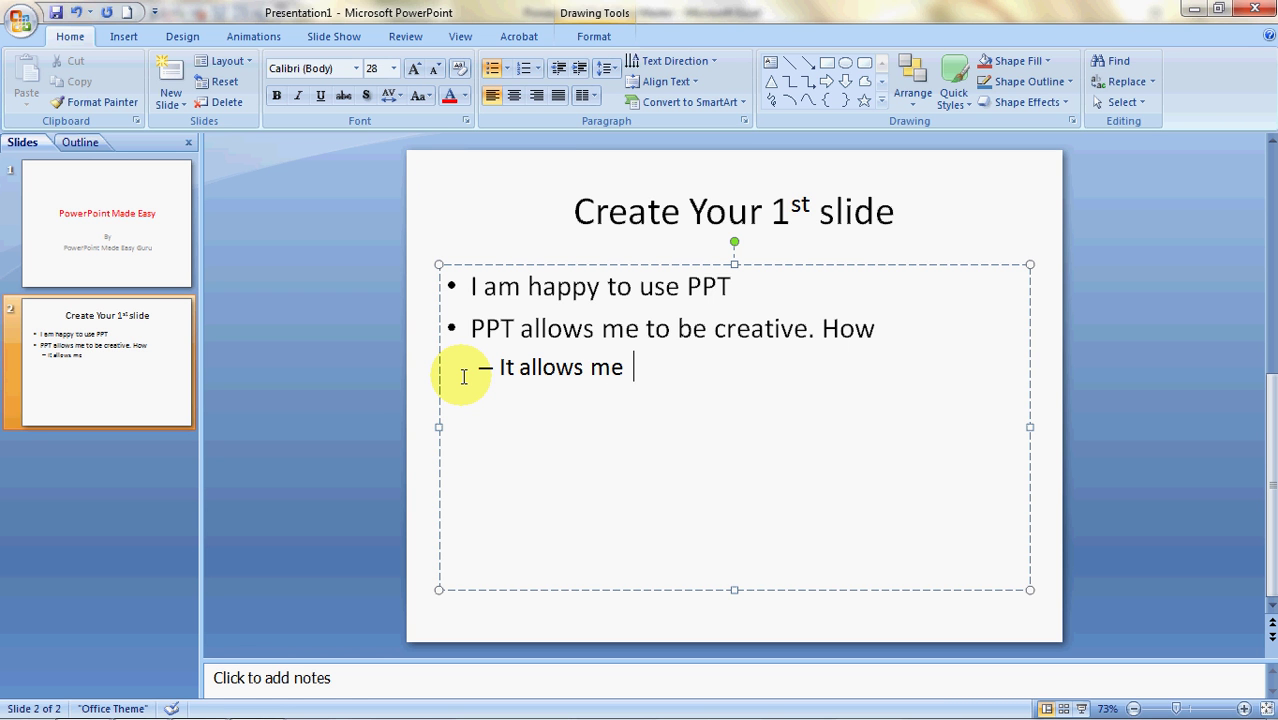
type(" to inse")
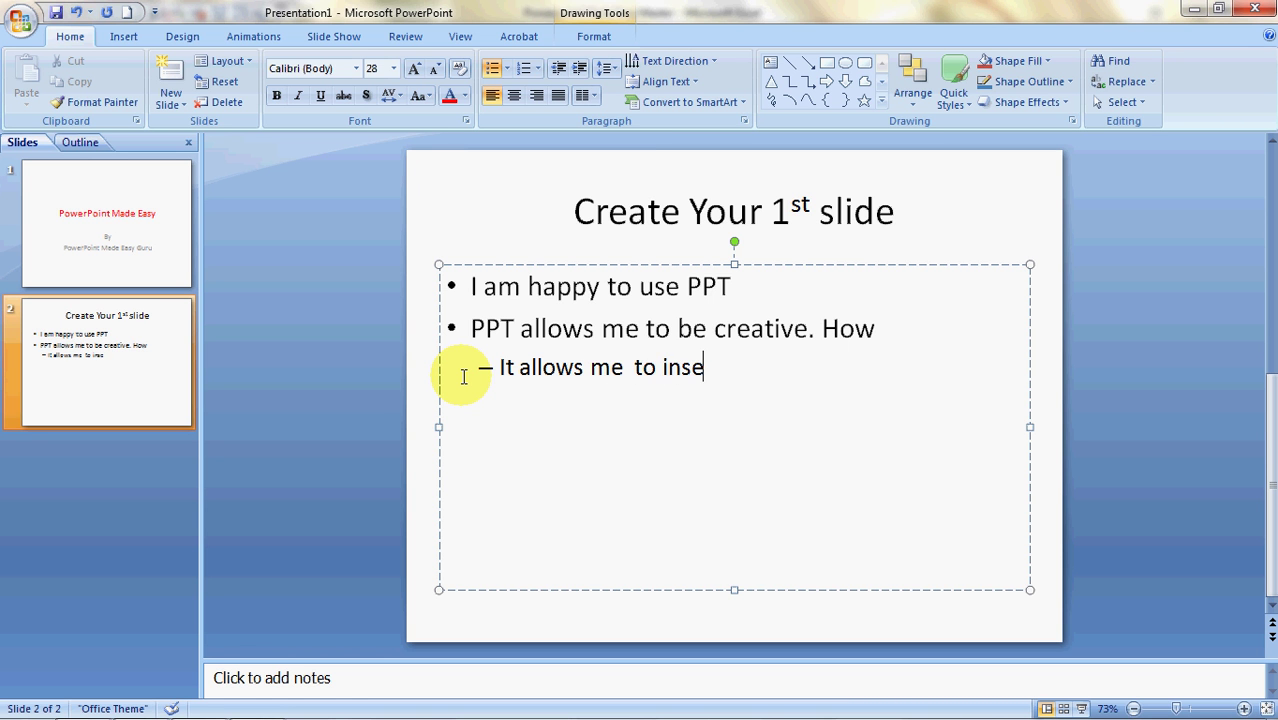
type("rt Graphs")
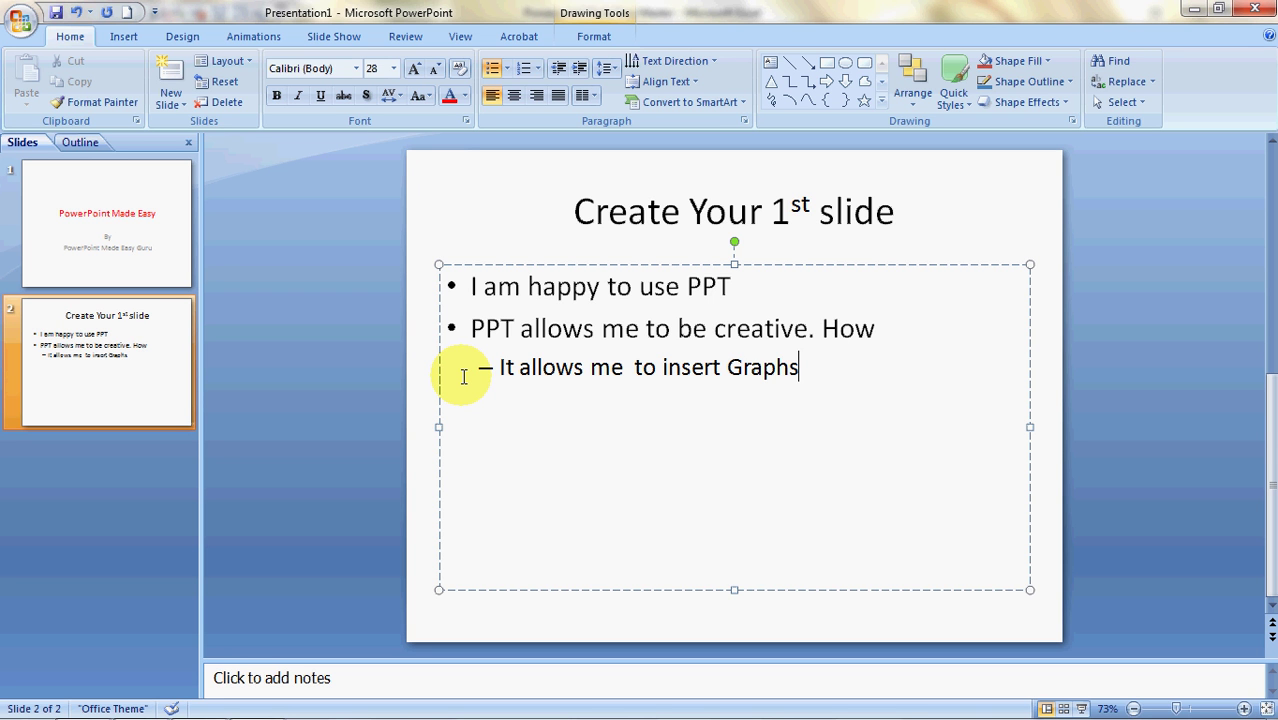
key("Return")
type("its")
key("BackSpace")
type("allows me to inser")
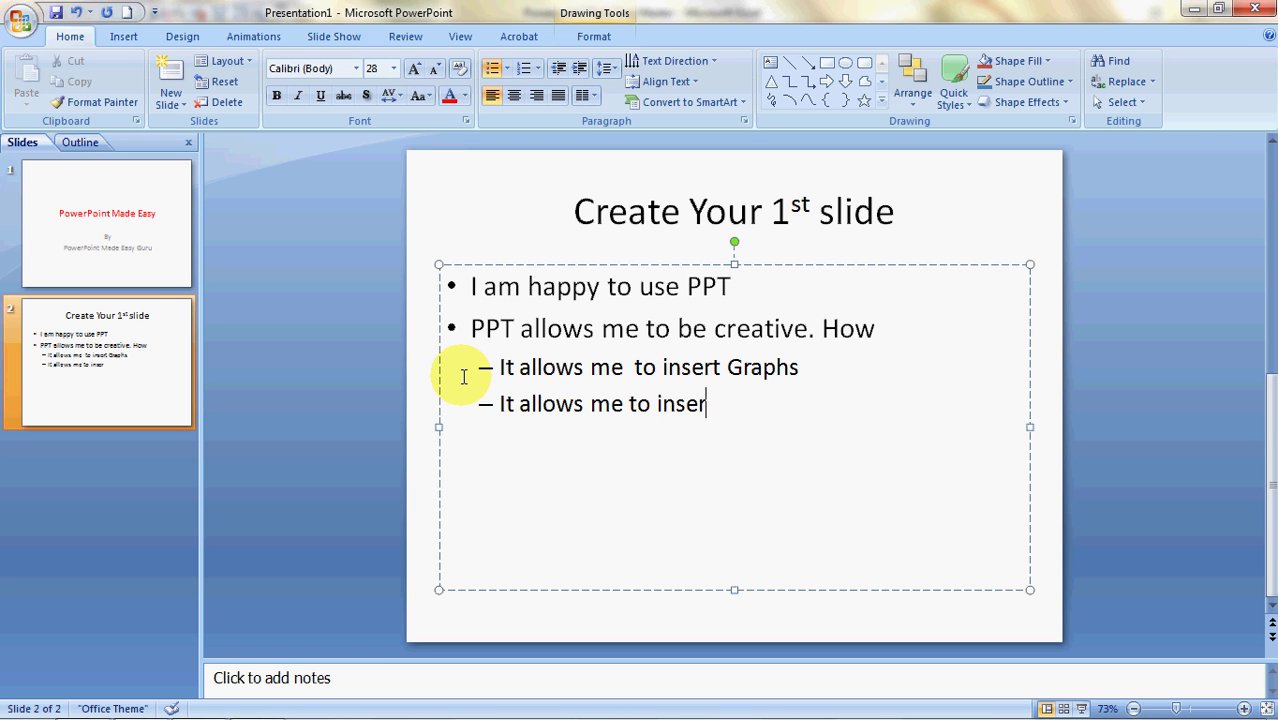
type("t vi")
key("BackSpace")
key("BackSpace")
type("media ")
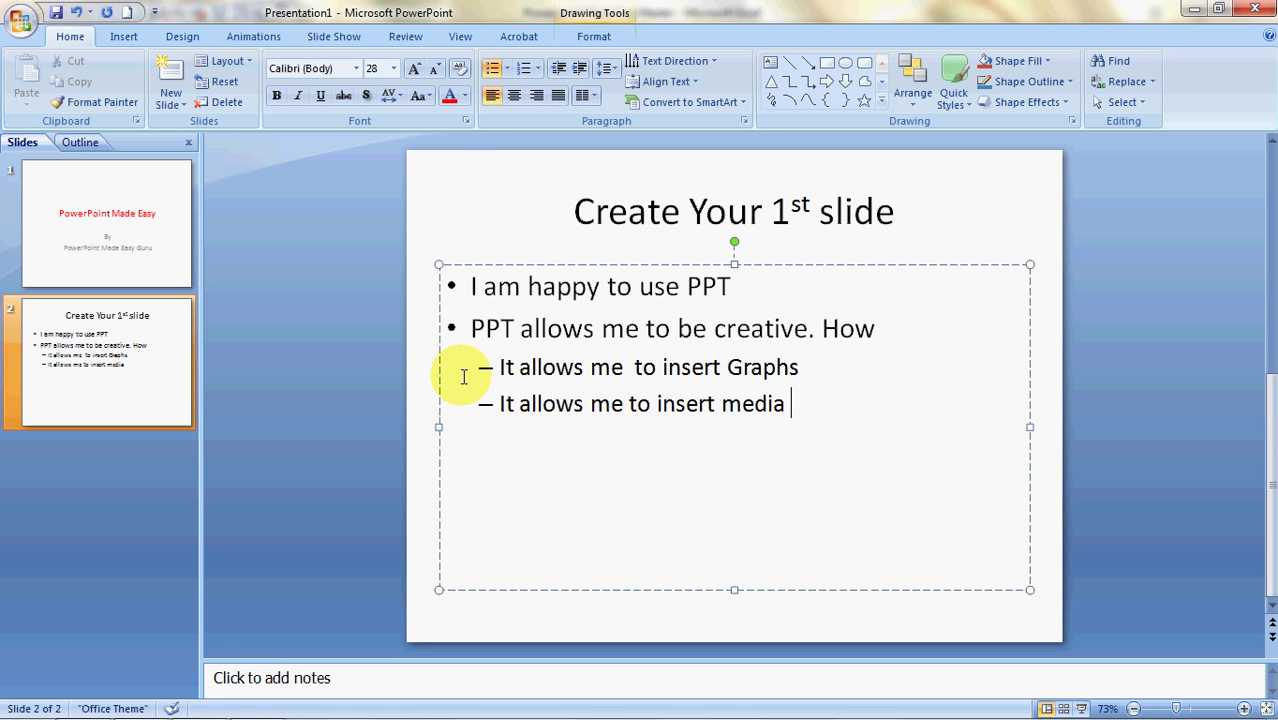
type("files.")
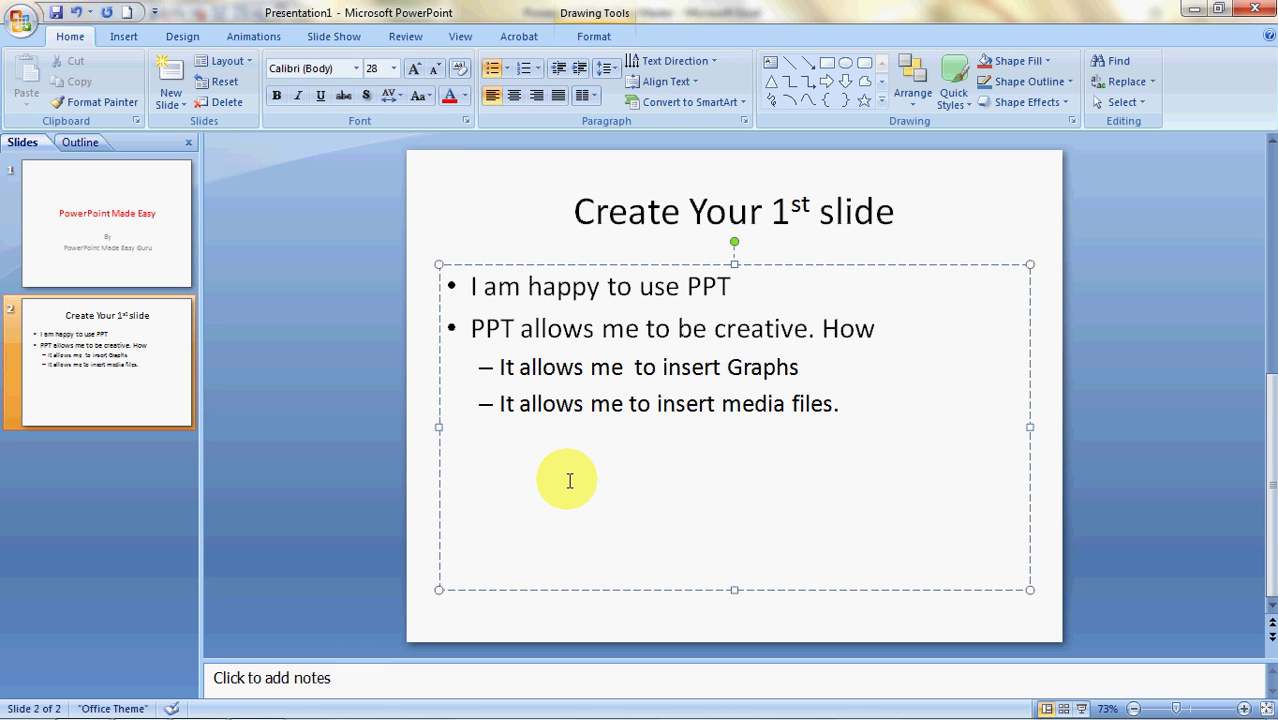
- Insert slide 3 with the Office Theme Two Content layout from the New Slide gallery
left_click(186, 508)
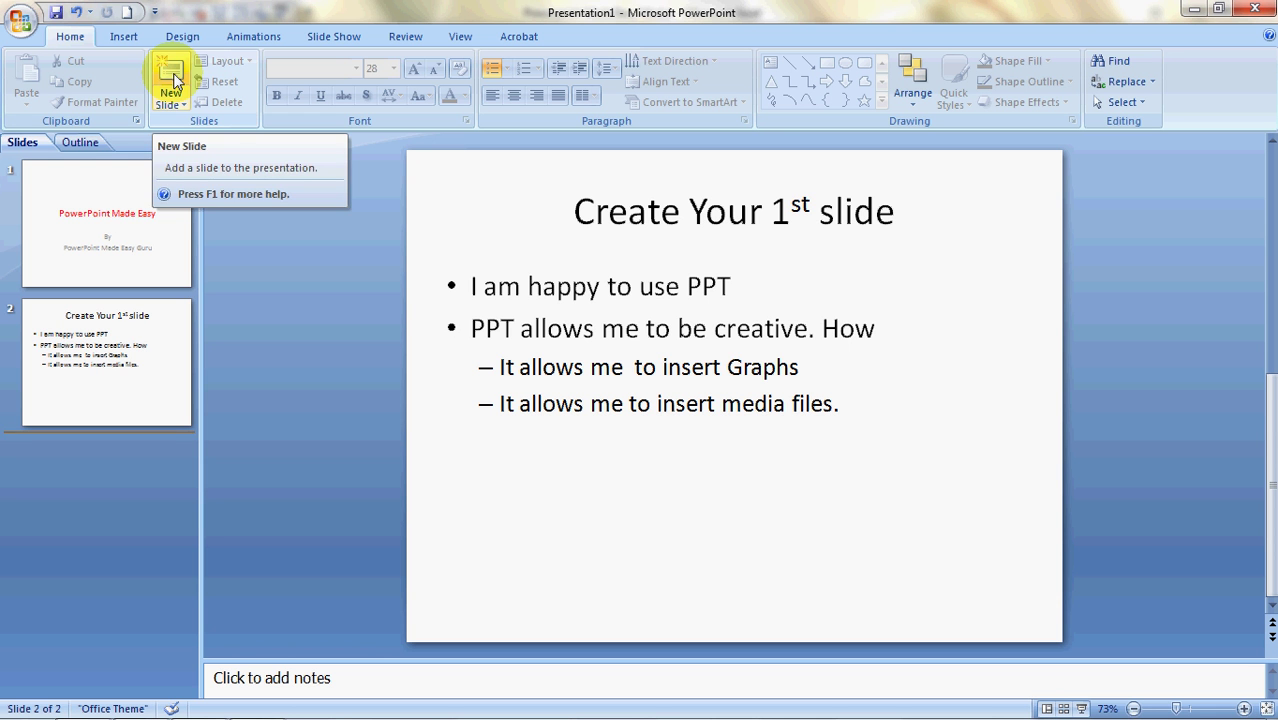
left_click(183, 105)
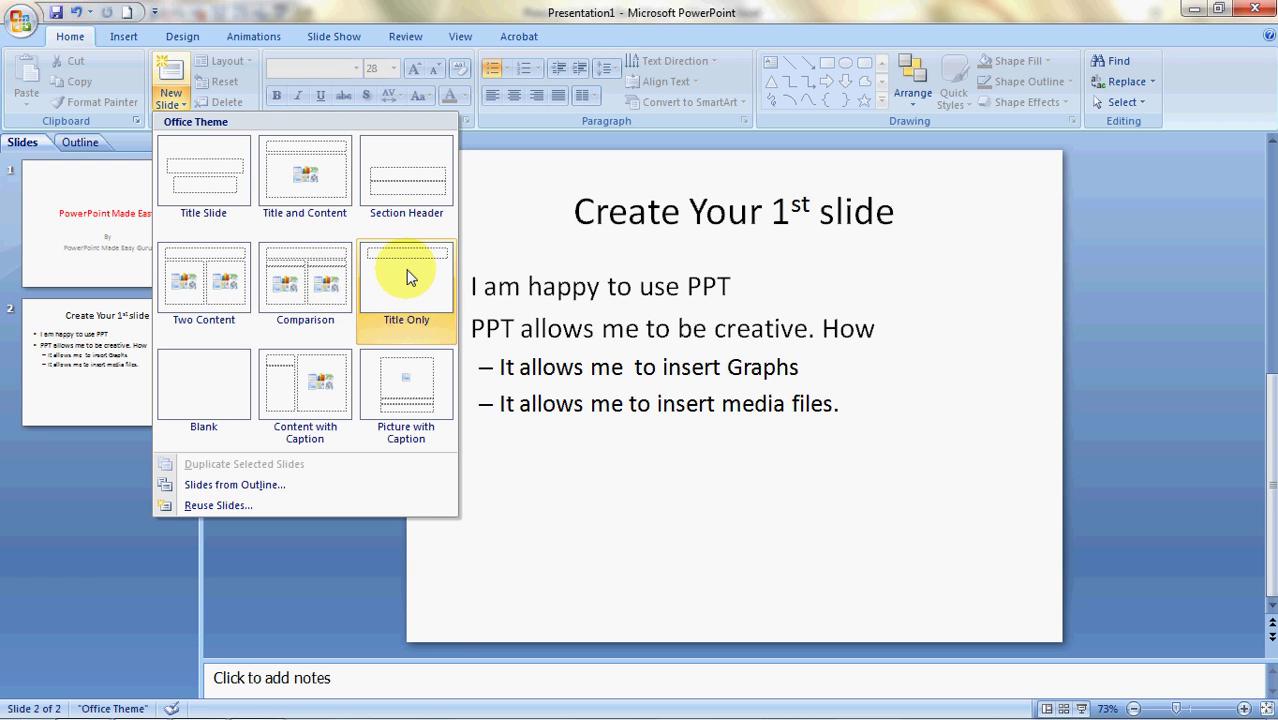
left_click(205, 280)
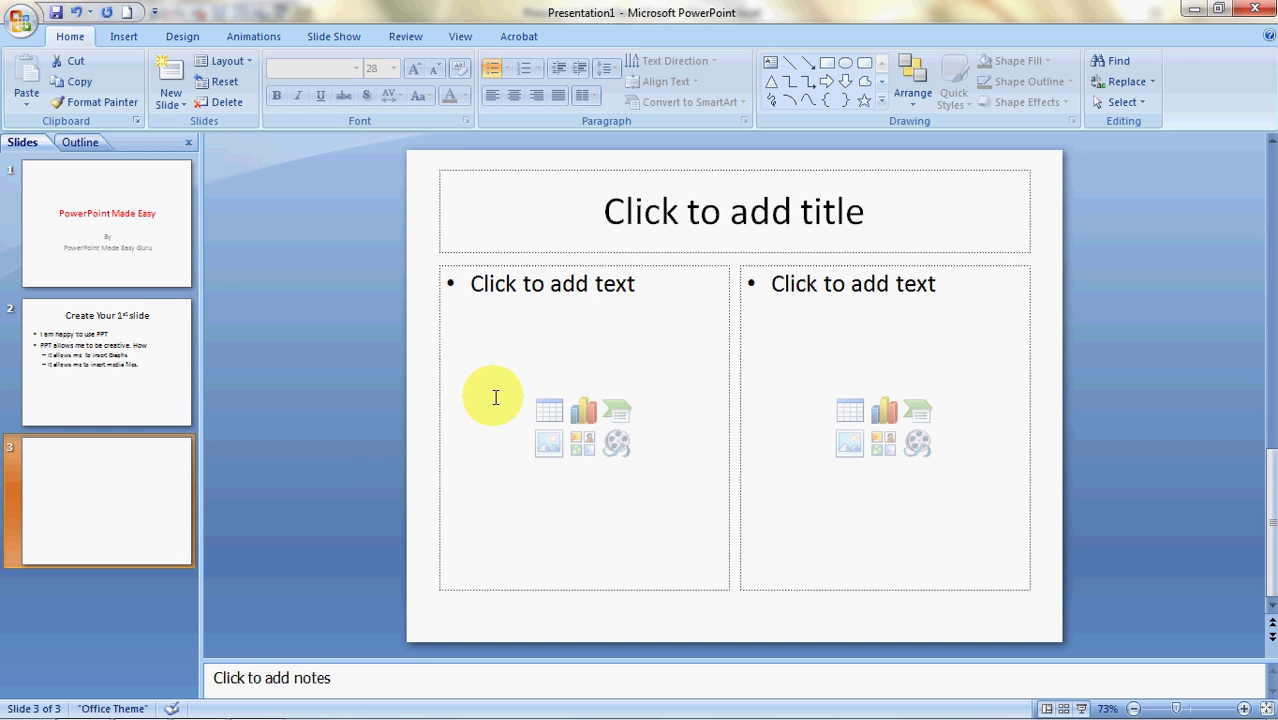
- Type the slide 3 title 'How Insert Media In PPT', fixing the capitalisation of 'In'
left_click(637, 229)
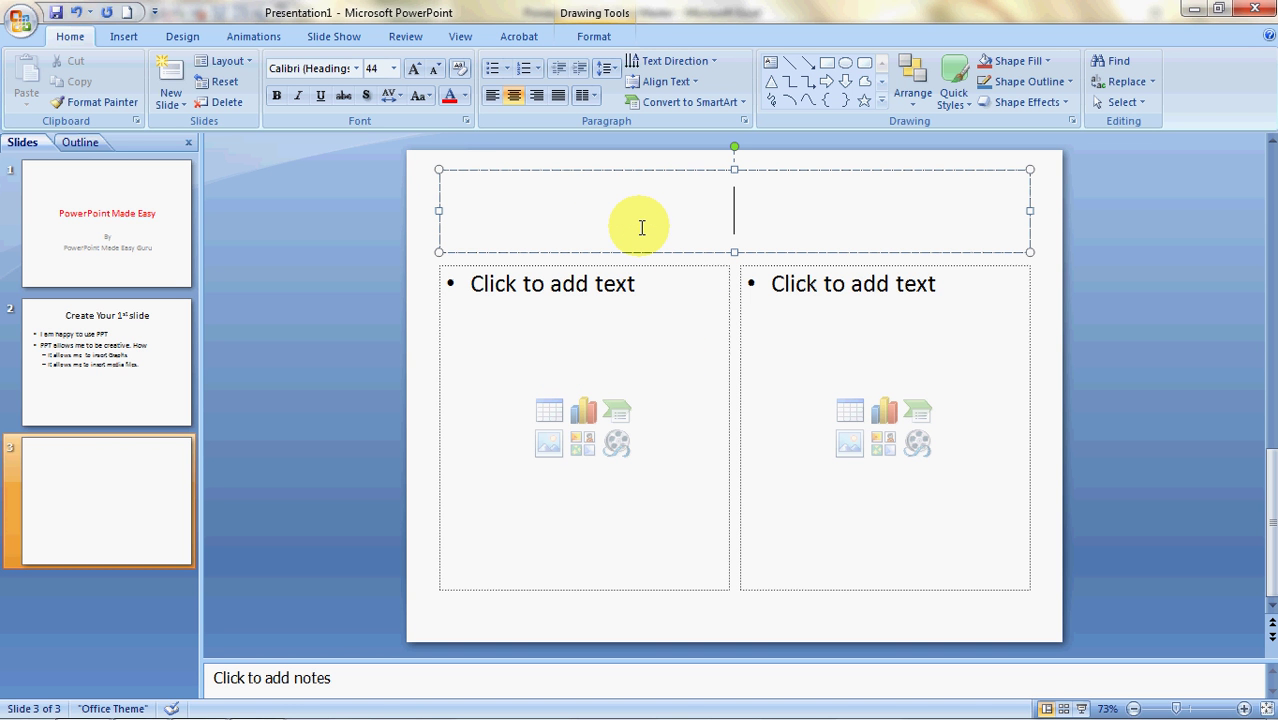
type("Insert")
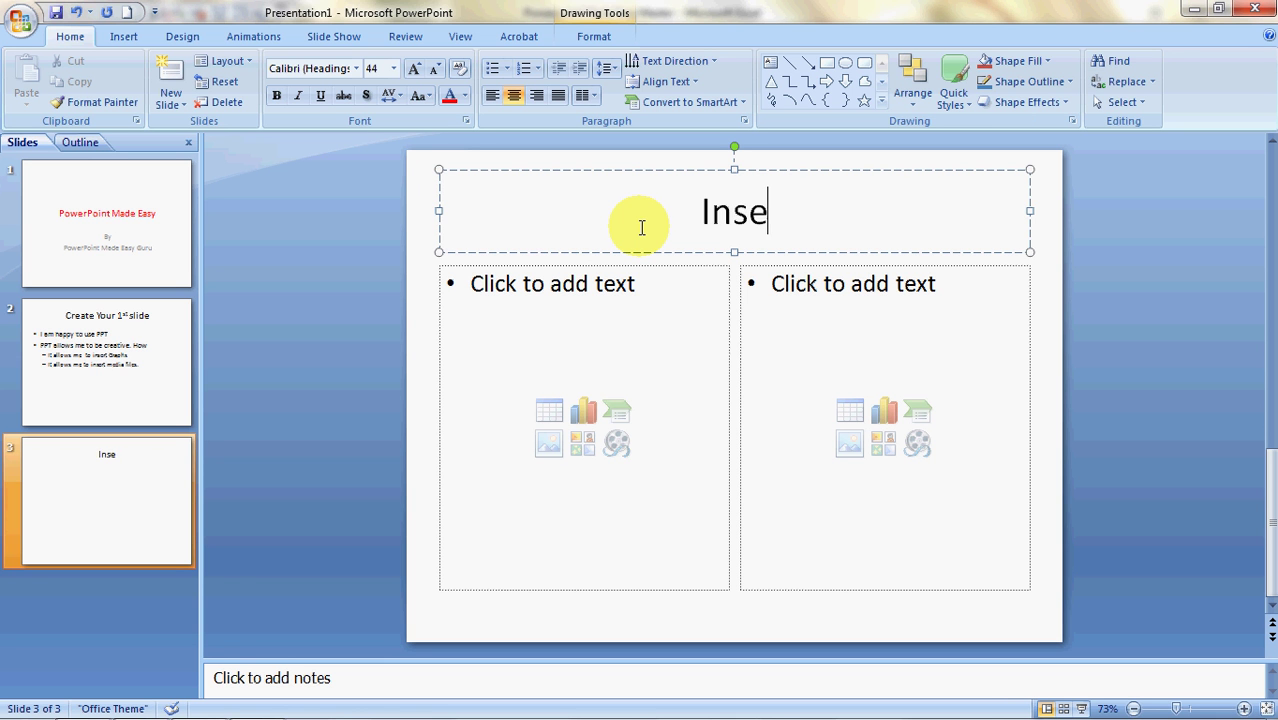
key("Left")
key("Left")
key("Left")
key("Left")
key("Left")
key("Left")
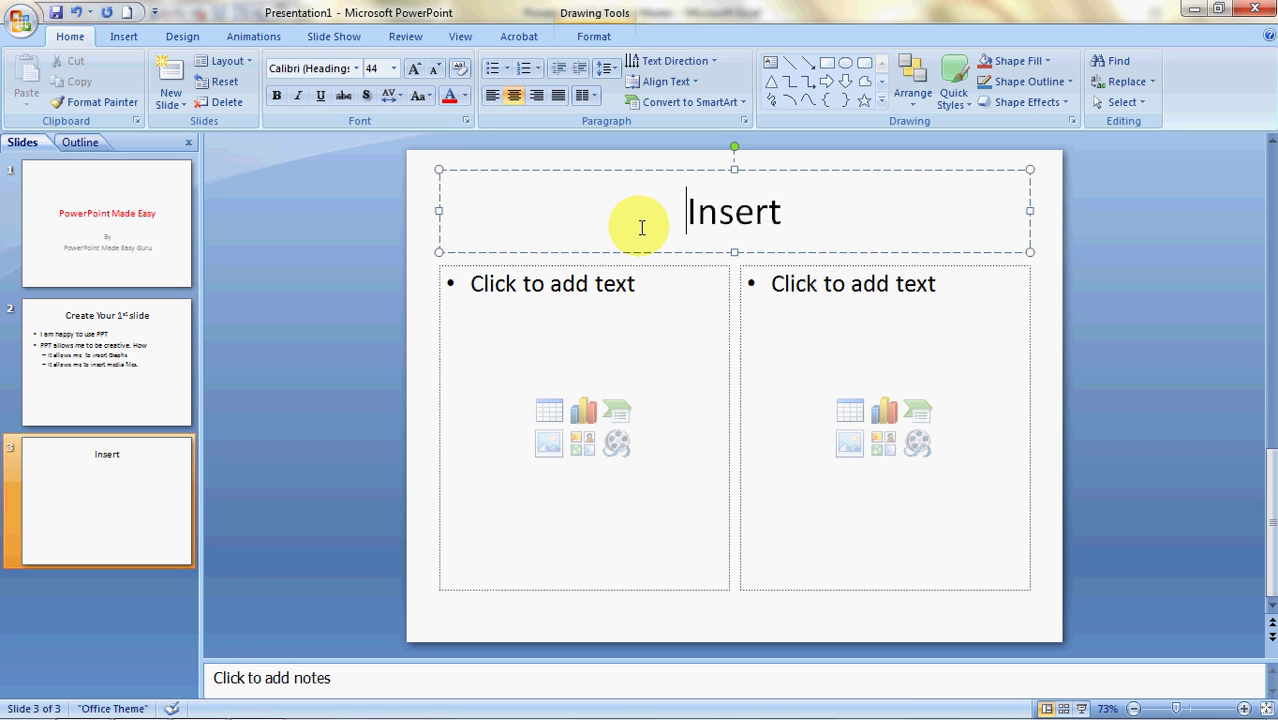
type("How")
key("Right")
key("Right")
key("Right")
key("Right")
key("Right")
key("Right")
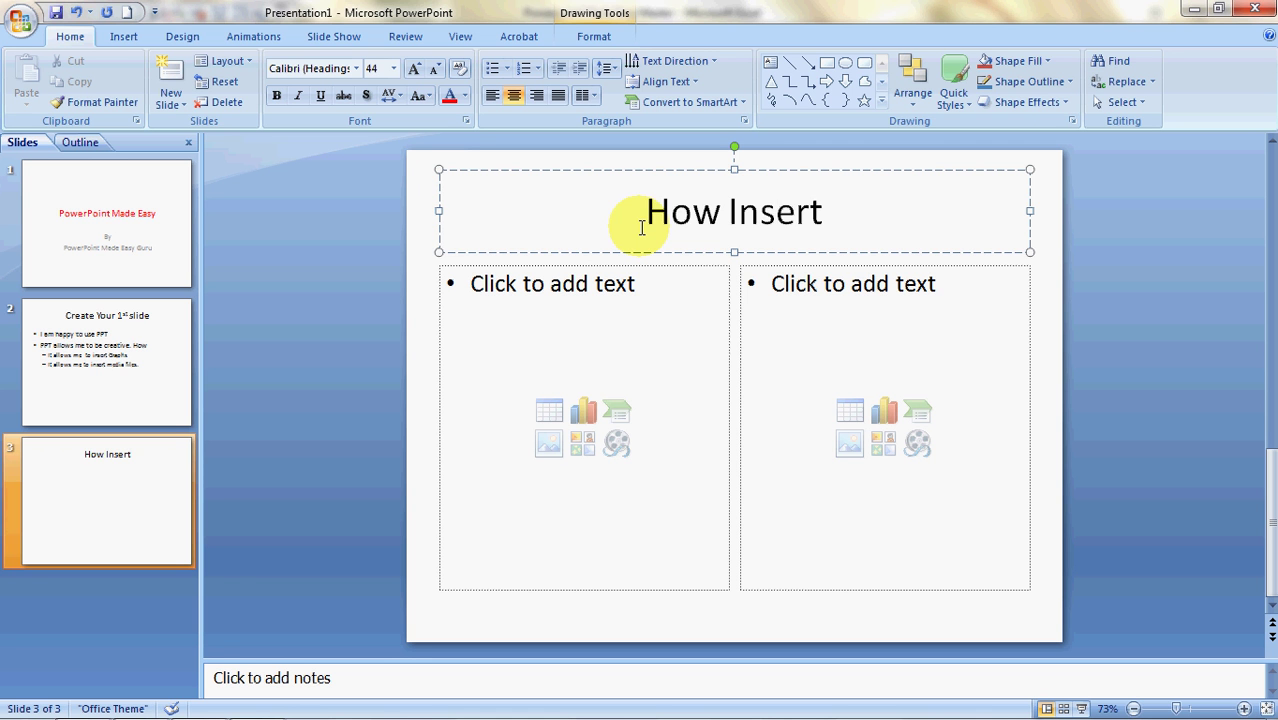
type("Media ")
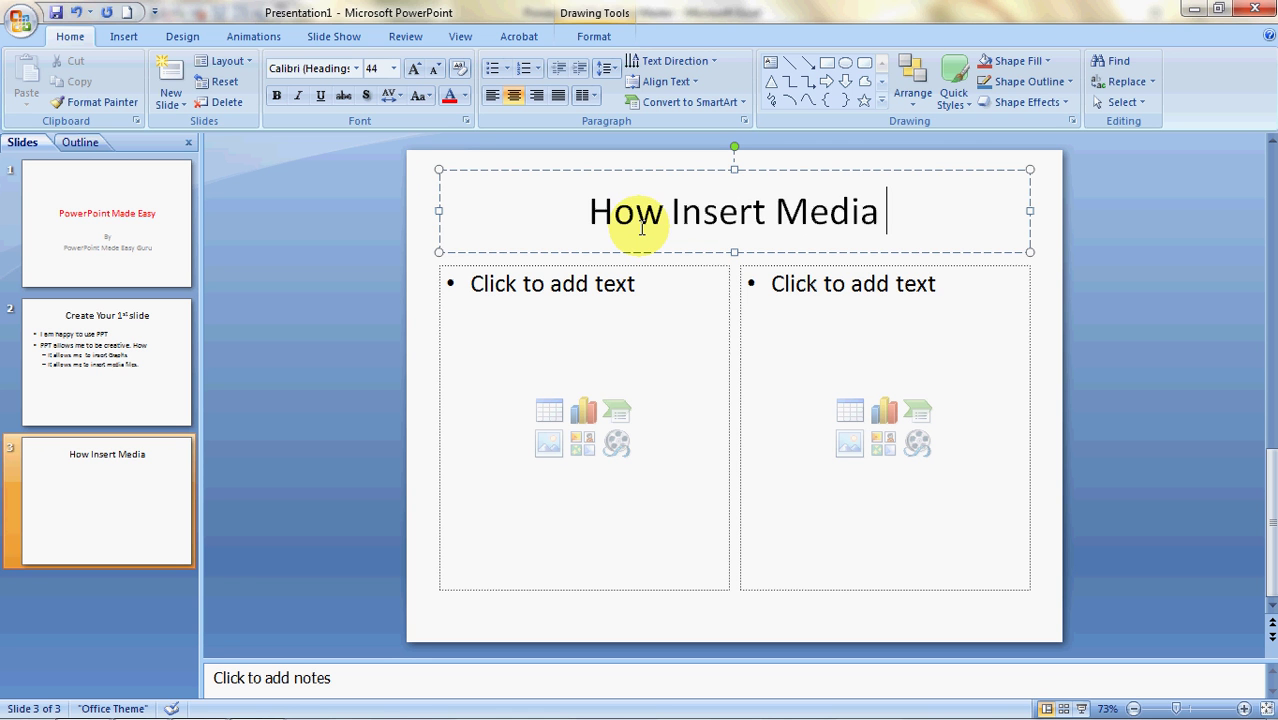
type("in")
key("Left")
key("Left")
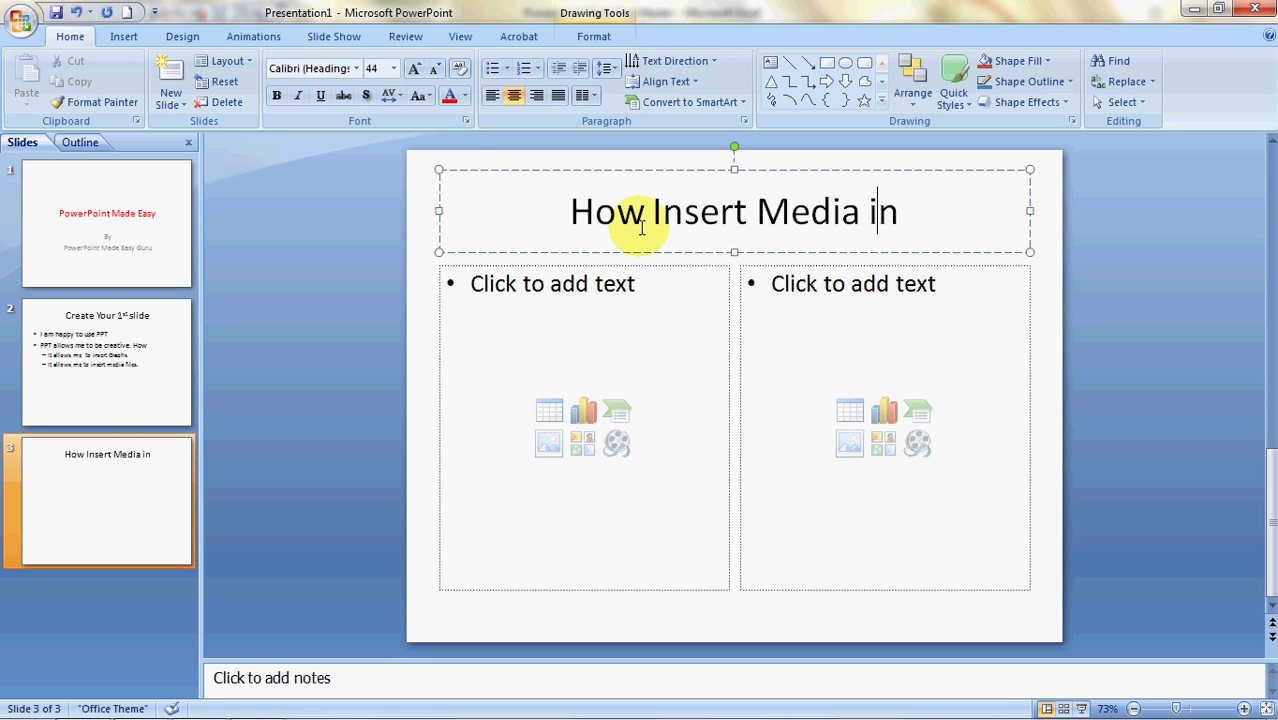
key("Delete")
type("N")
key("BackSpace")
key("BackSpace")
type("I")
key("Right")
type("PPT")
left_click(584, 315)
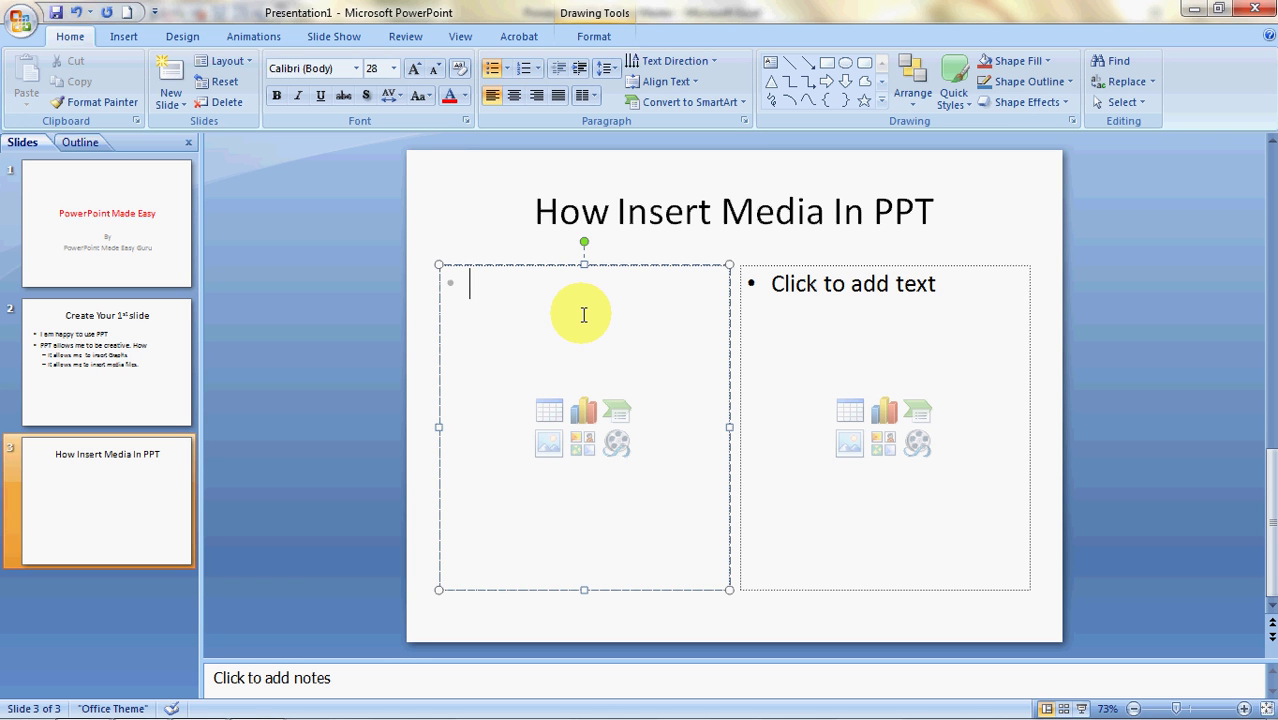
- Insert the ExcelMadeEasy Guru picture file into the left content area
left_click(551, 447)
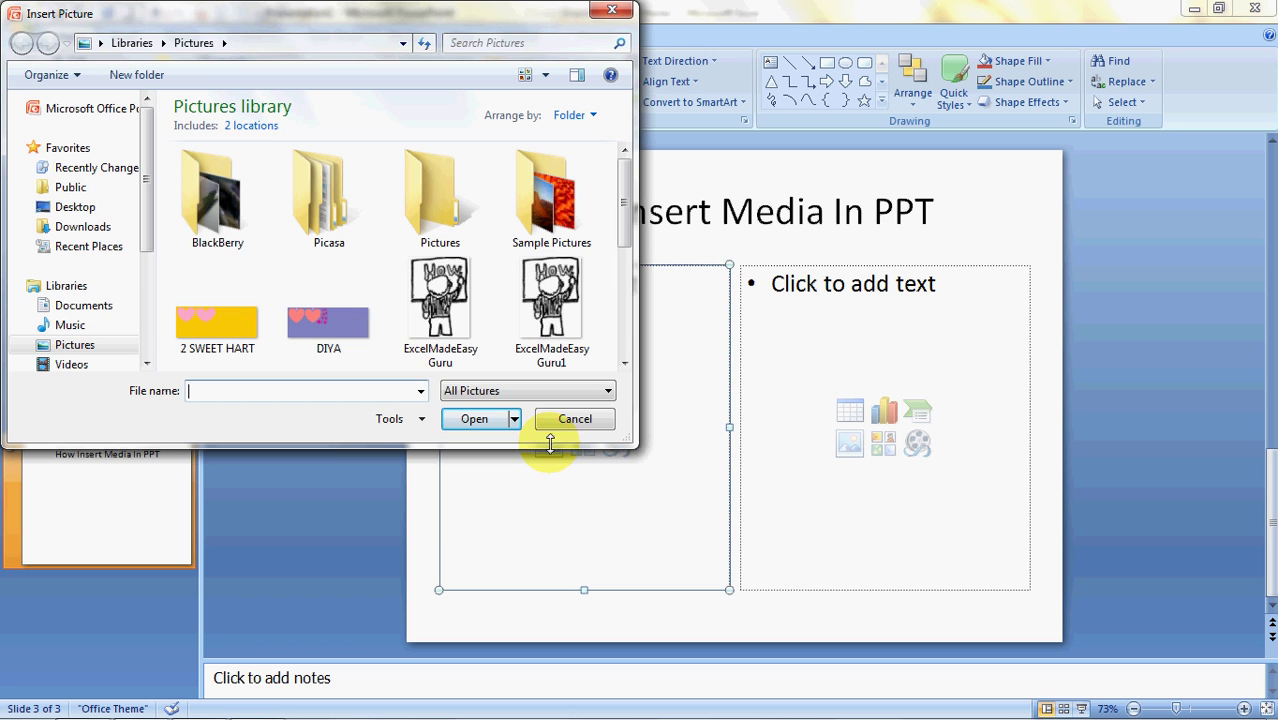
left_click(452, 313)
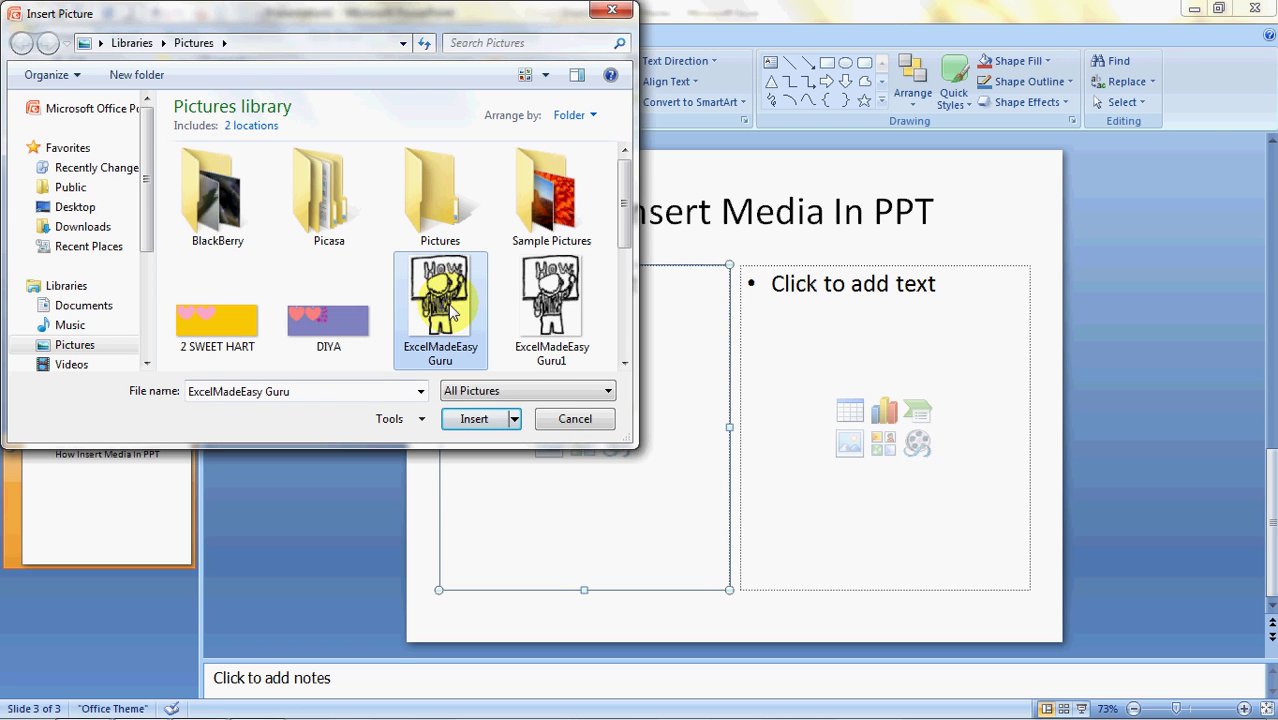
left_click(476, 421)
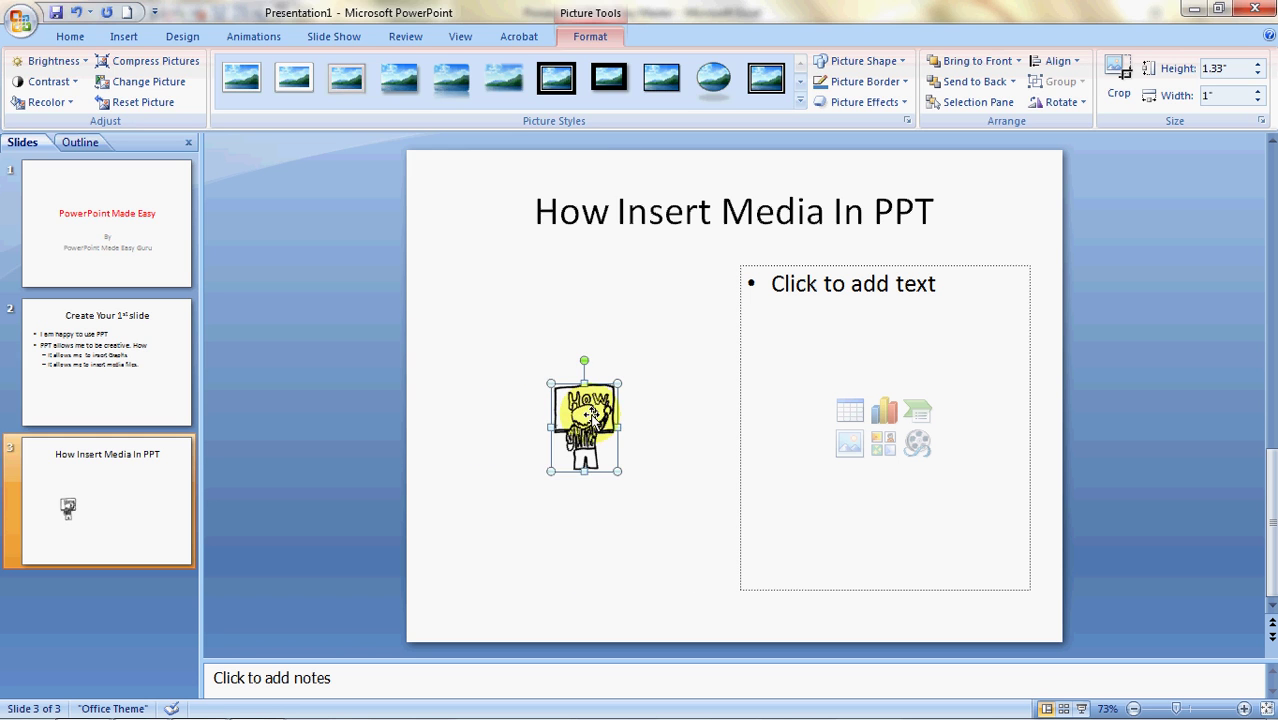
- Drag the corner handles to enlarge the cartoon to 4.83 by 3.64 inches
left_click_drag(551, 383, 455, 253)
left_click_drag(617, 471, 666, 572)
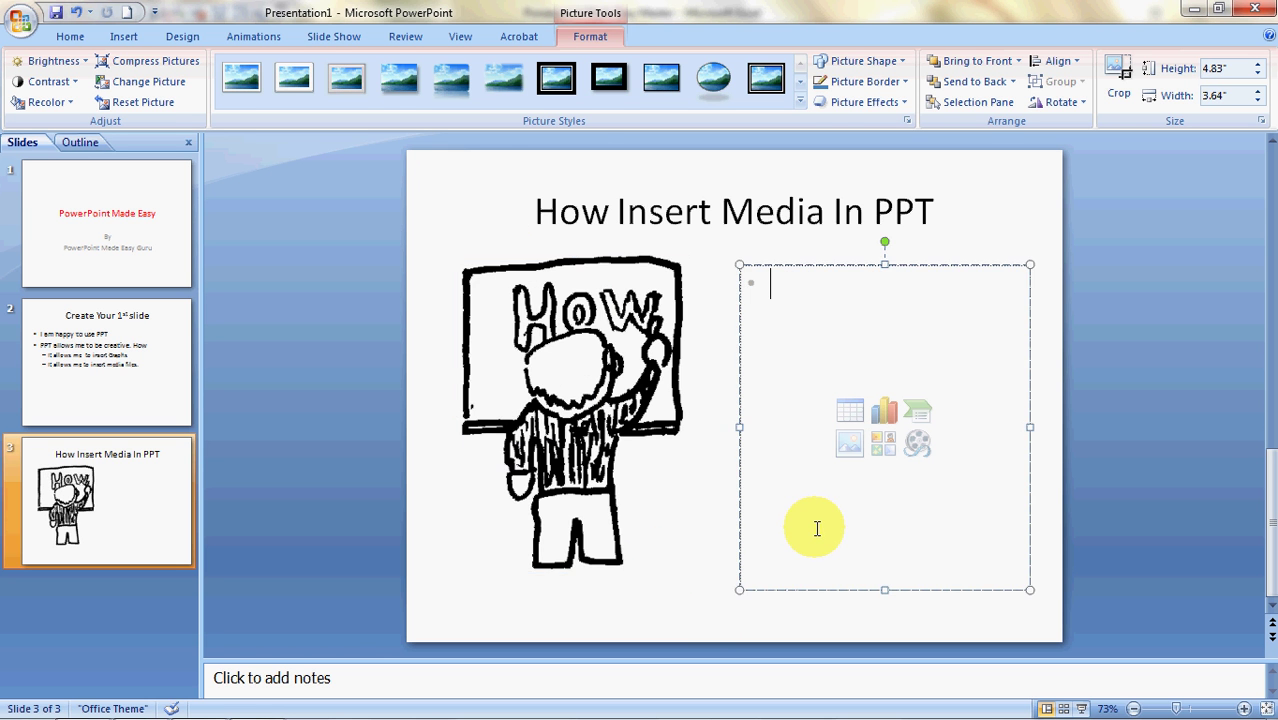
left_click(816, 528)
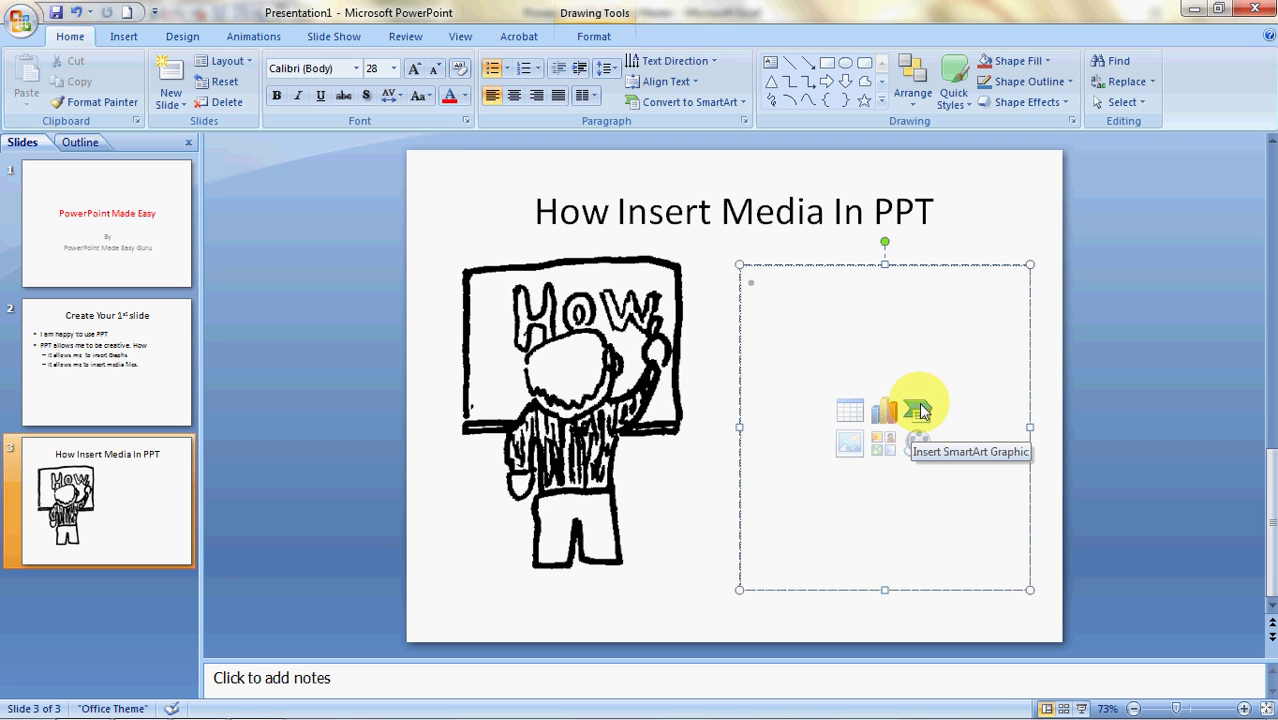
- Insert a Trapezoid List SmartArt graphic into the right content area
left_click(920, 410)
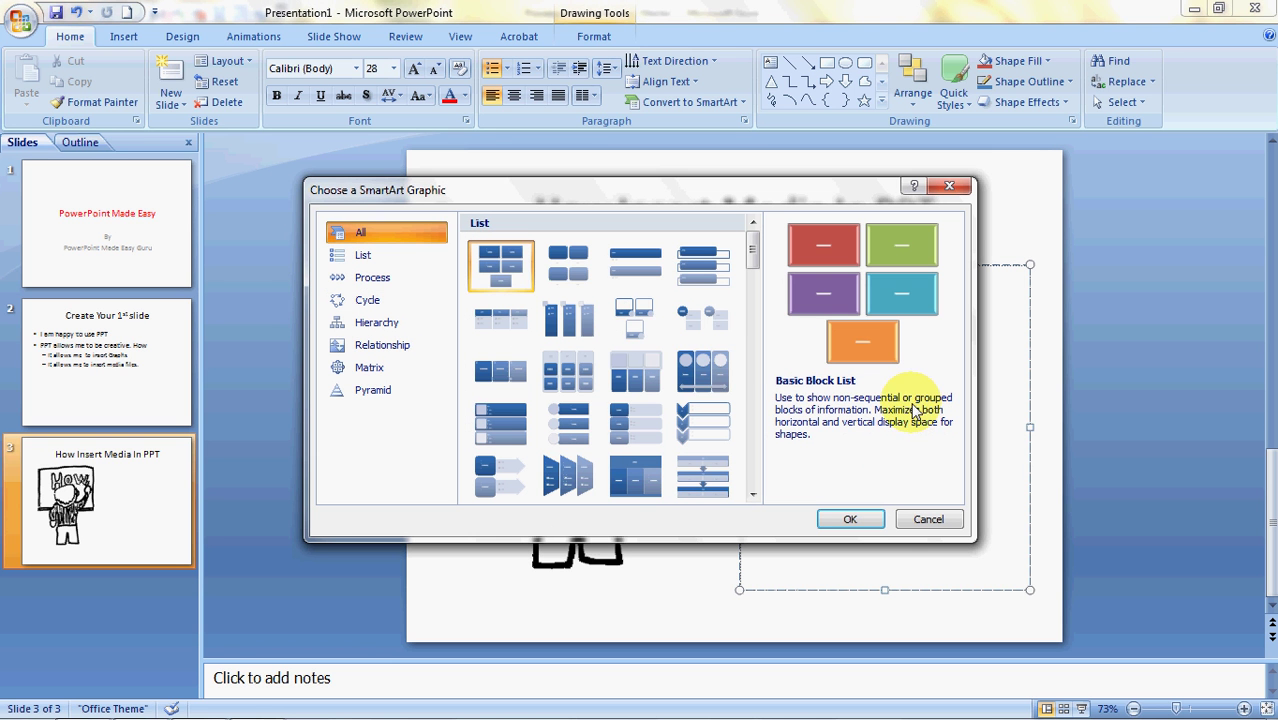
left_click(503, 262)
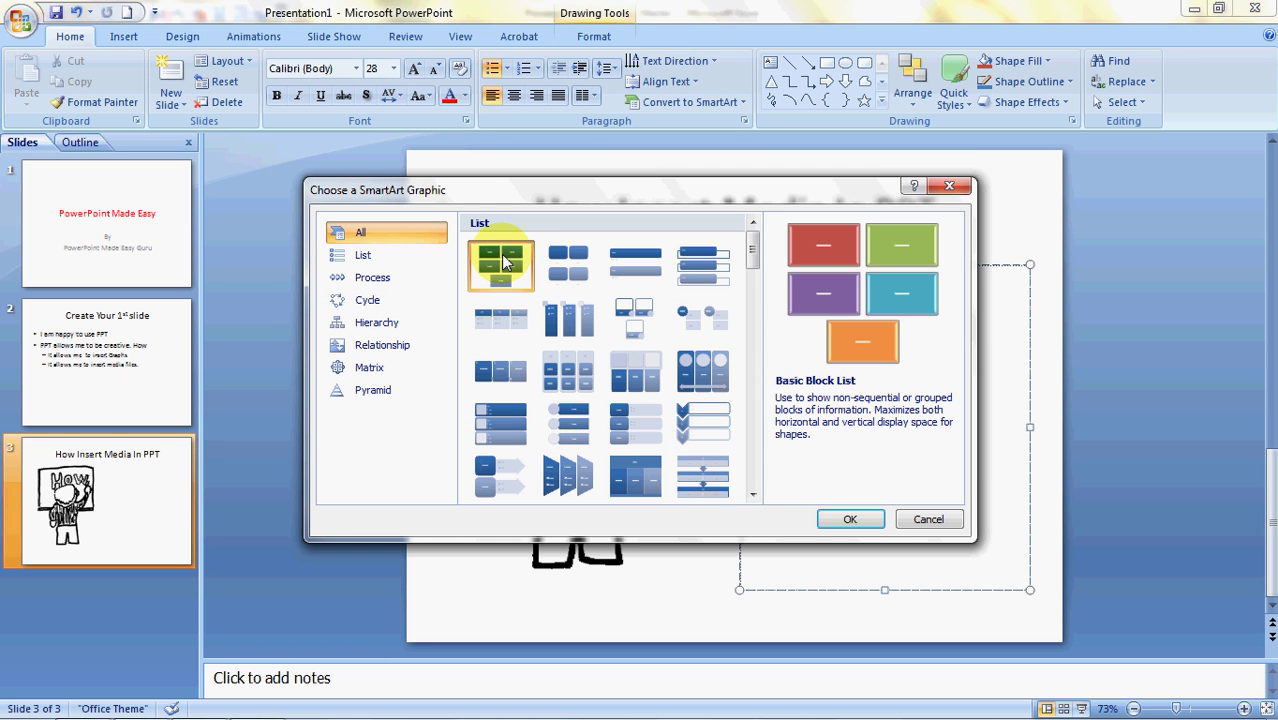
left_click(578, 476)
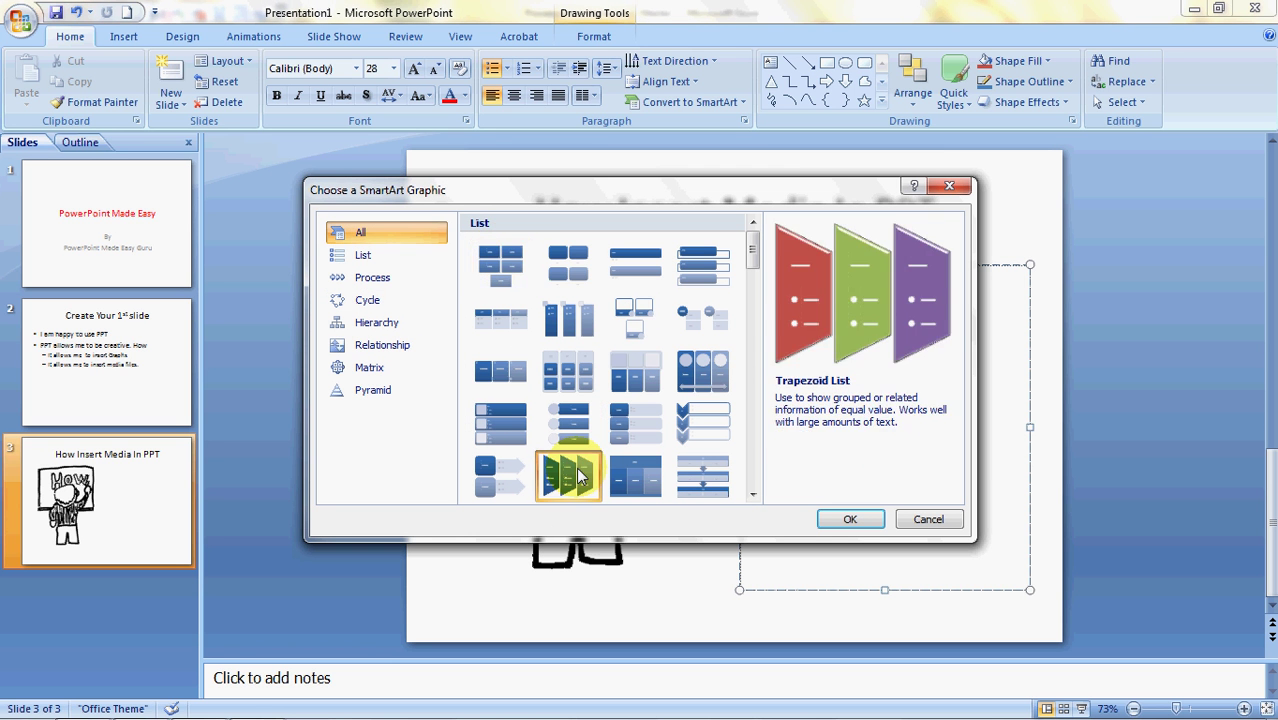
left_click(848, 517)
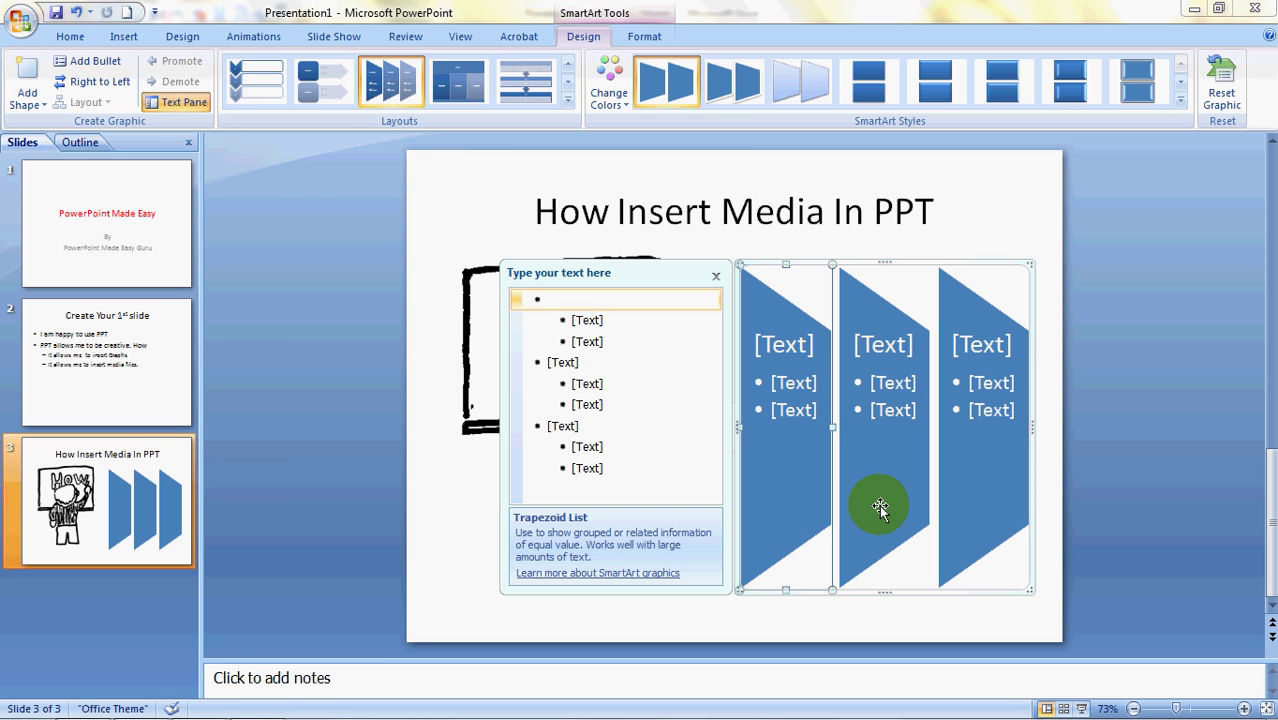
- Type the headings ppt, slide and Slide 2 into the three trapezoids
type("ppt")
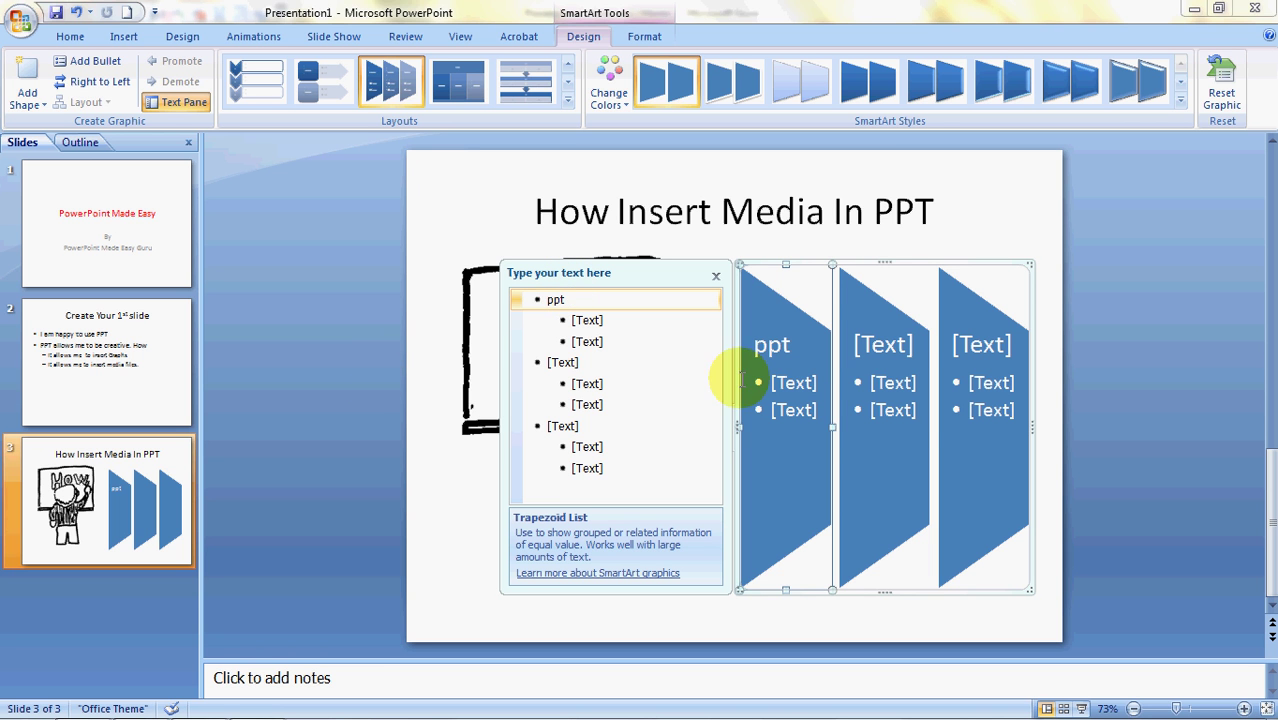
left_click(886, 343)
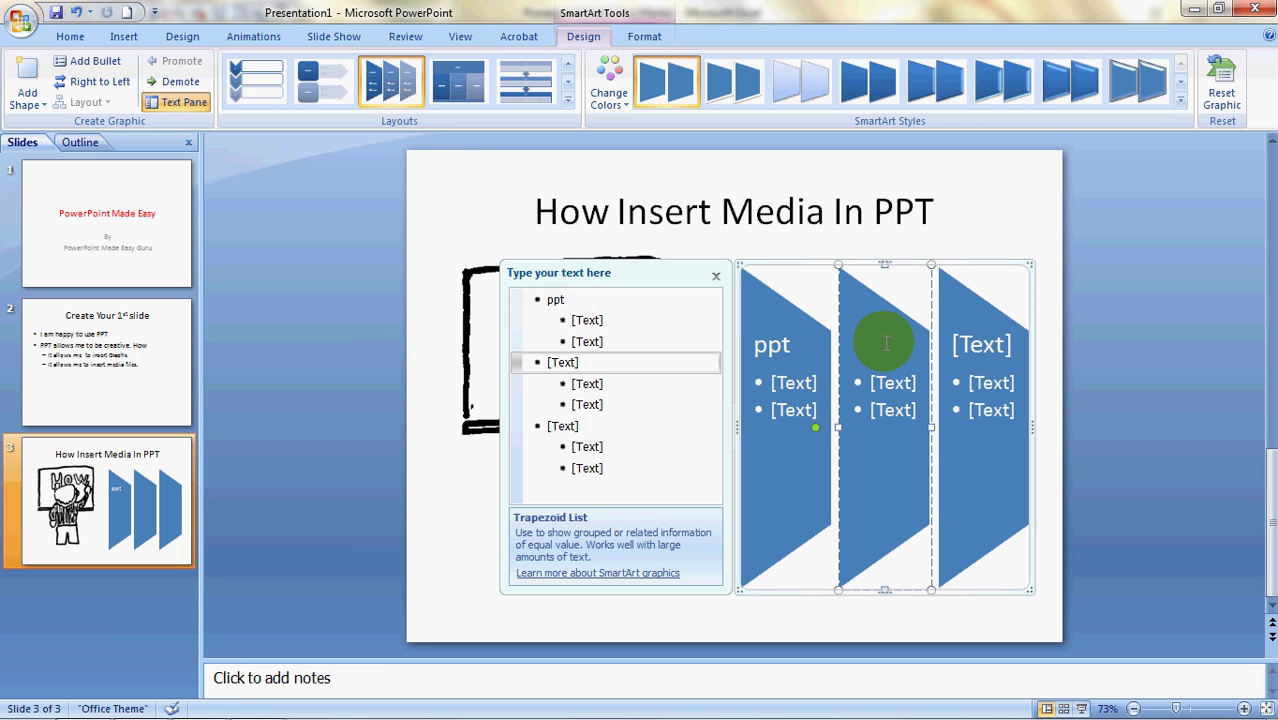
type("slide")
left_click(332, 485)
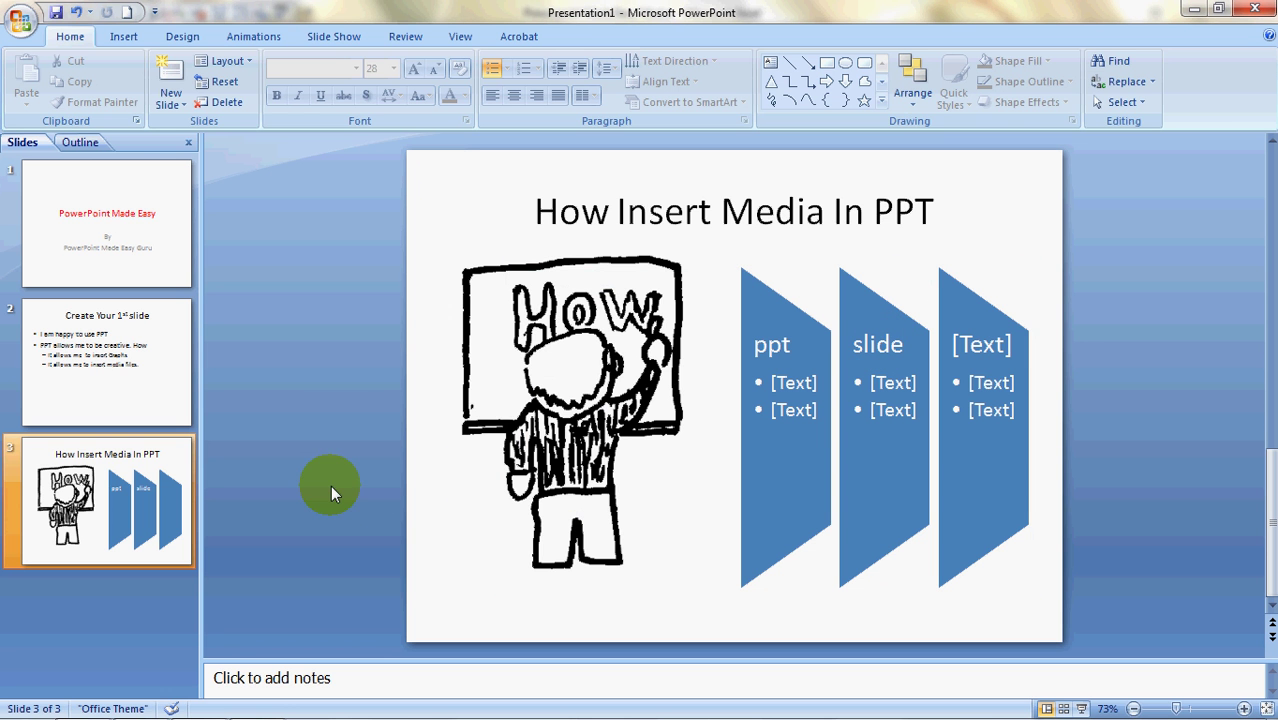
left_click(978, 338)
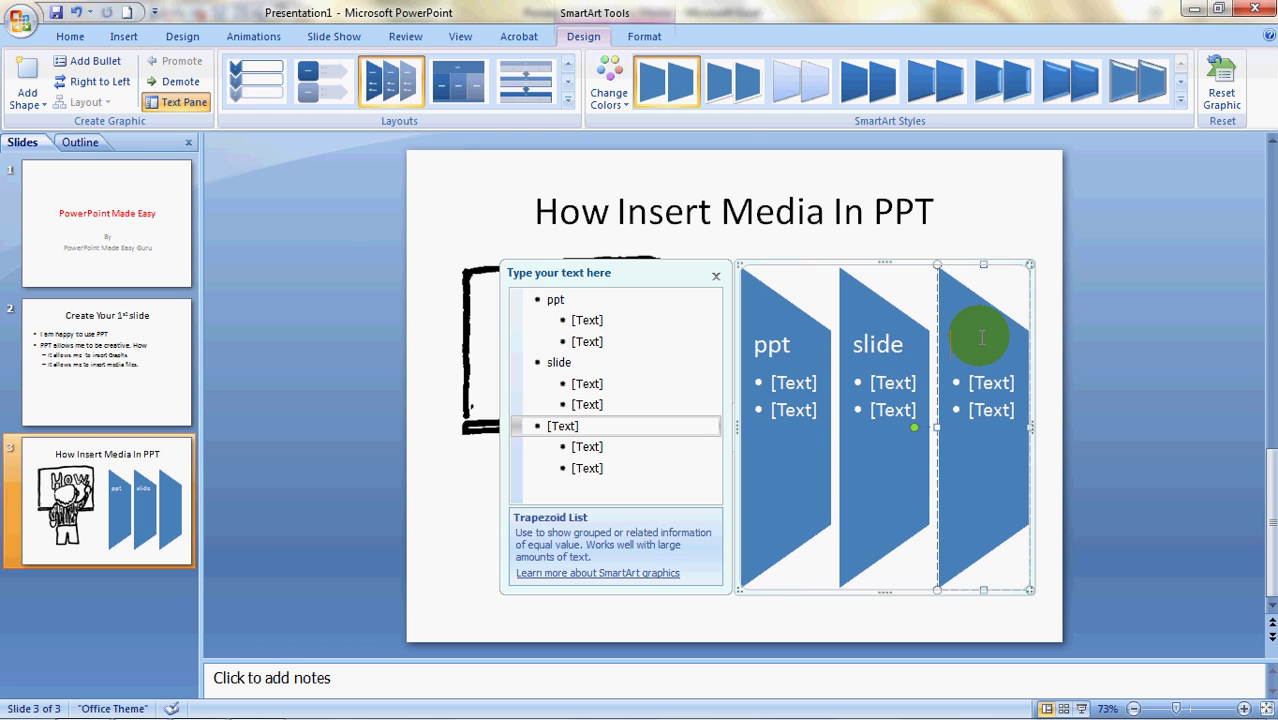
type("Slide 2")
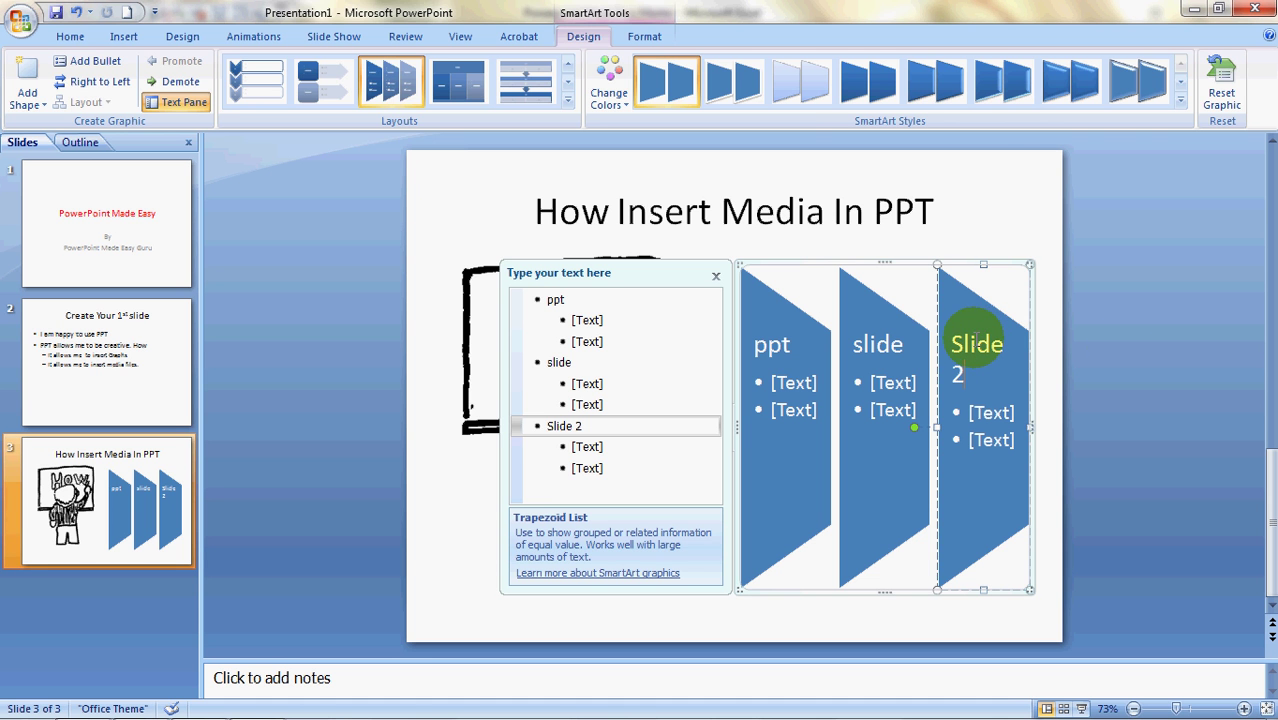
left_click(1143, 365)
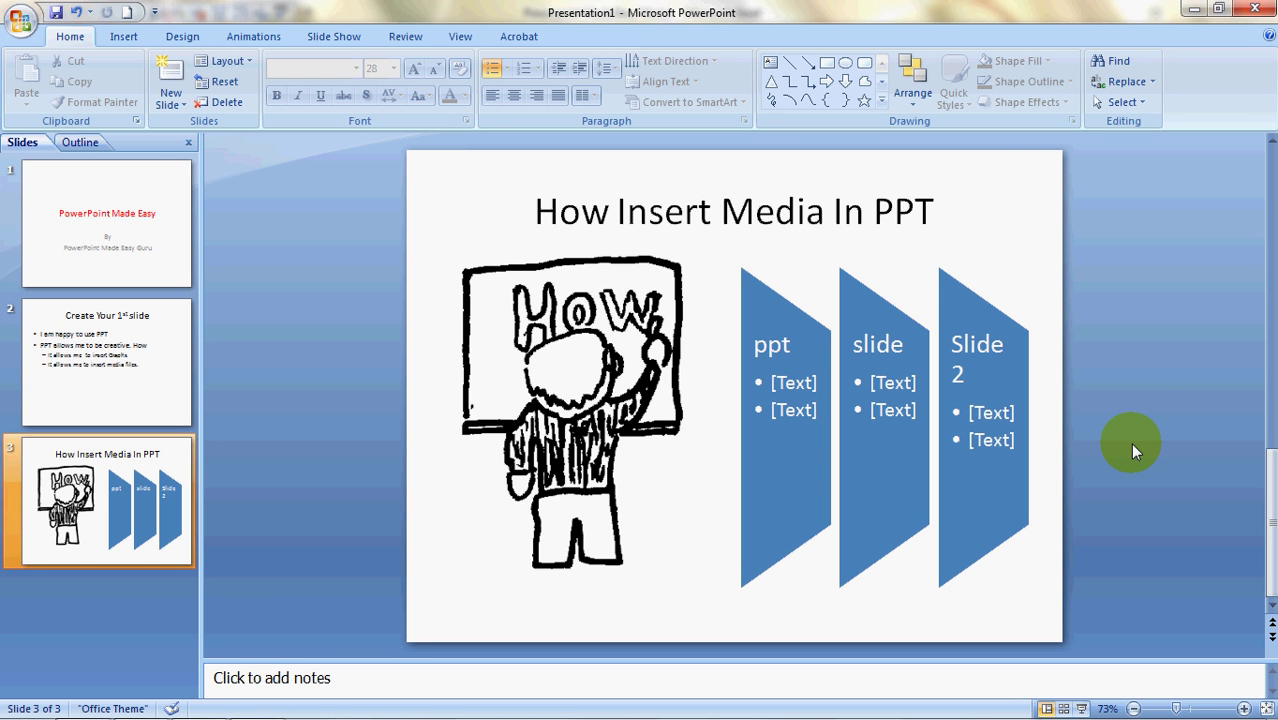
- Apply the Reflected Bevel, White picture style to the cartoon picture
left_click(646, 316)
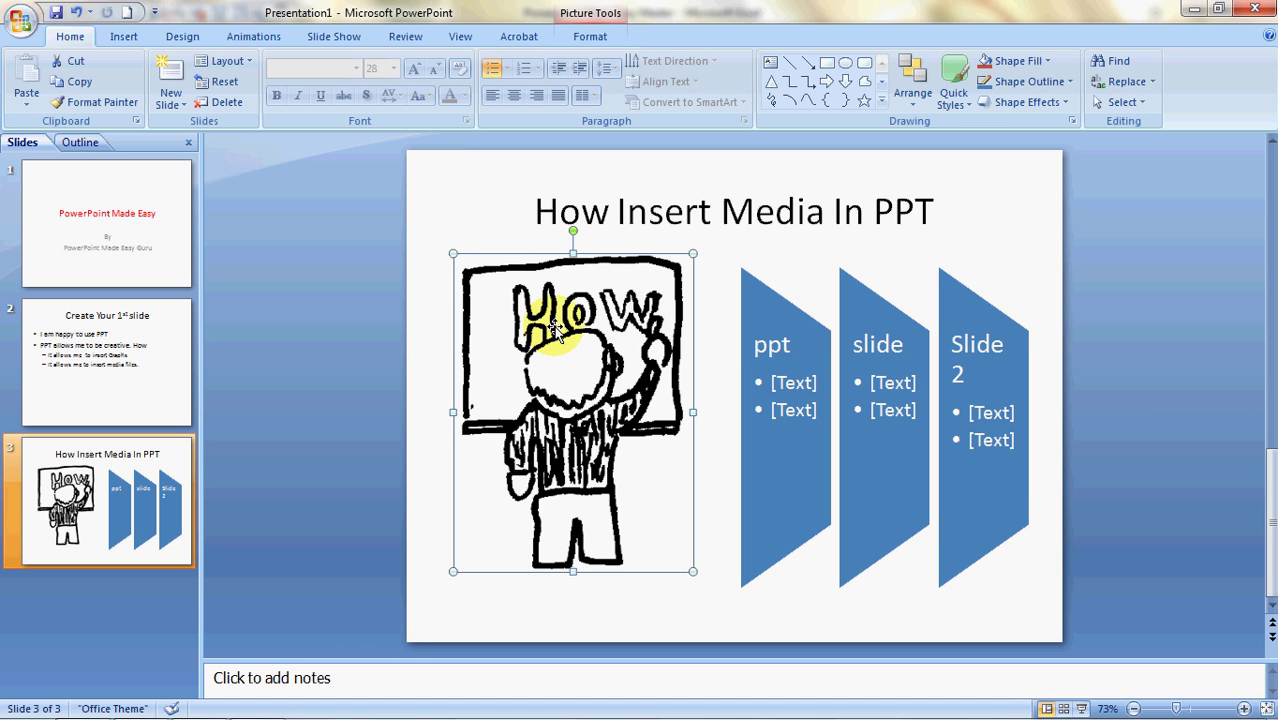
left_click(588, 37)
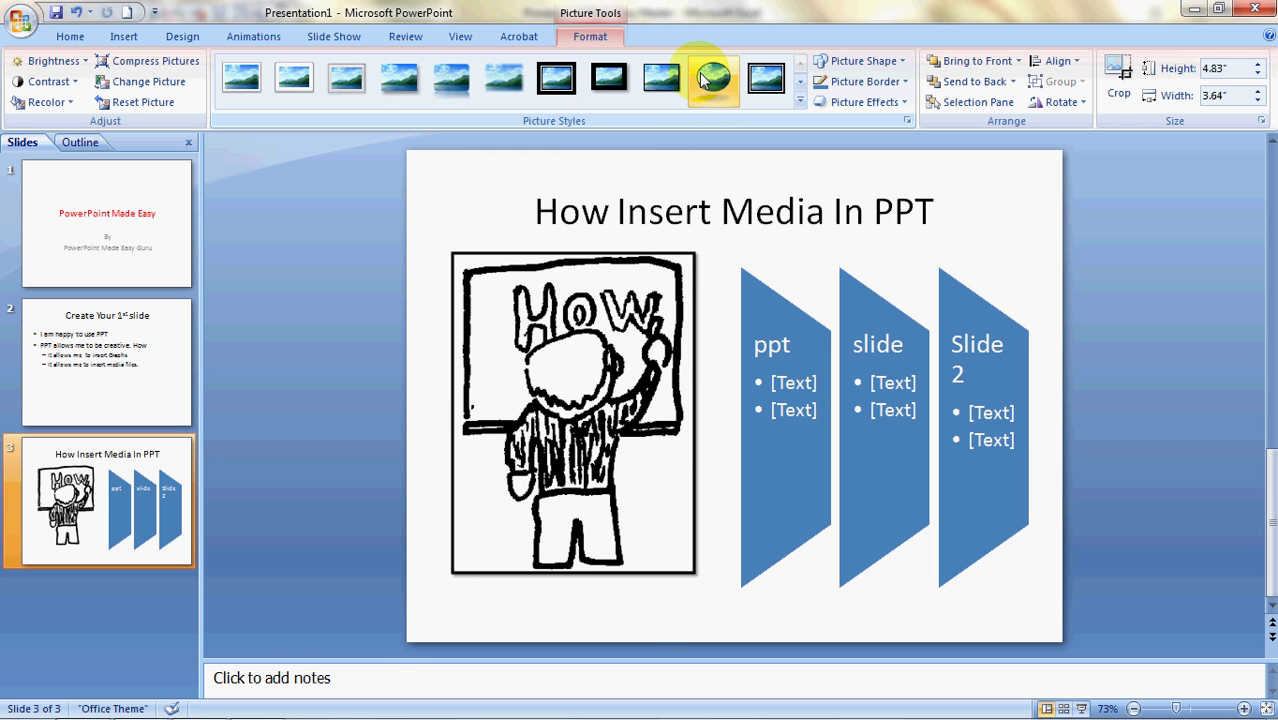
left_click(799, 102)
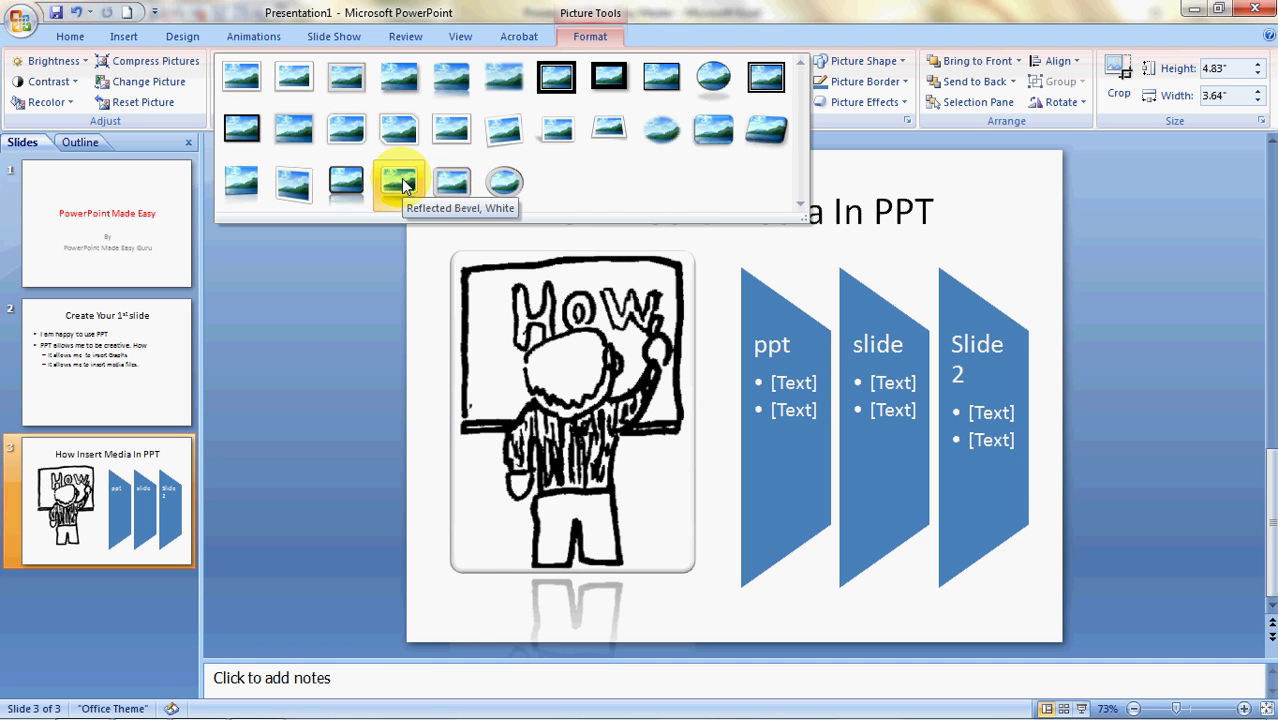
left_click(349, 182)
left_click(301, 372)
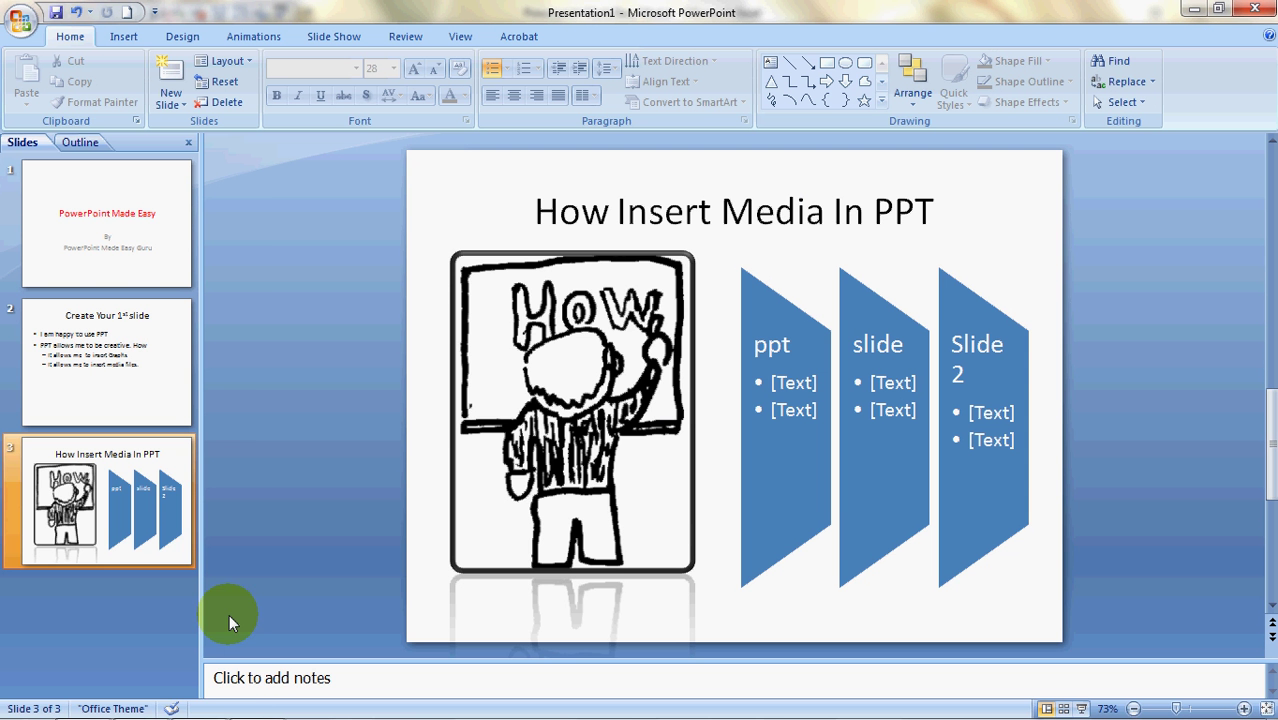
- Switch from the Excel workbook to Firefox showing the Excel Made Easy YouTube channel
mouse_move(190, 712)
left_click(84, 702)
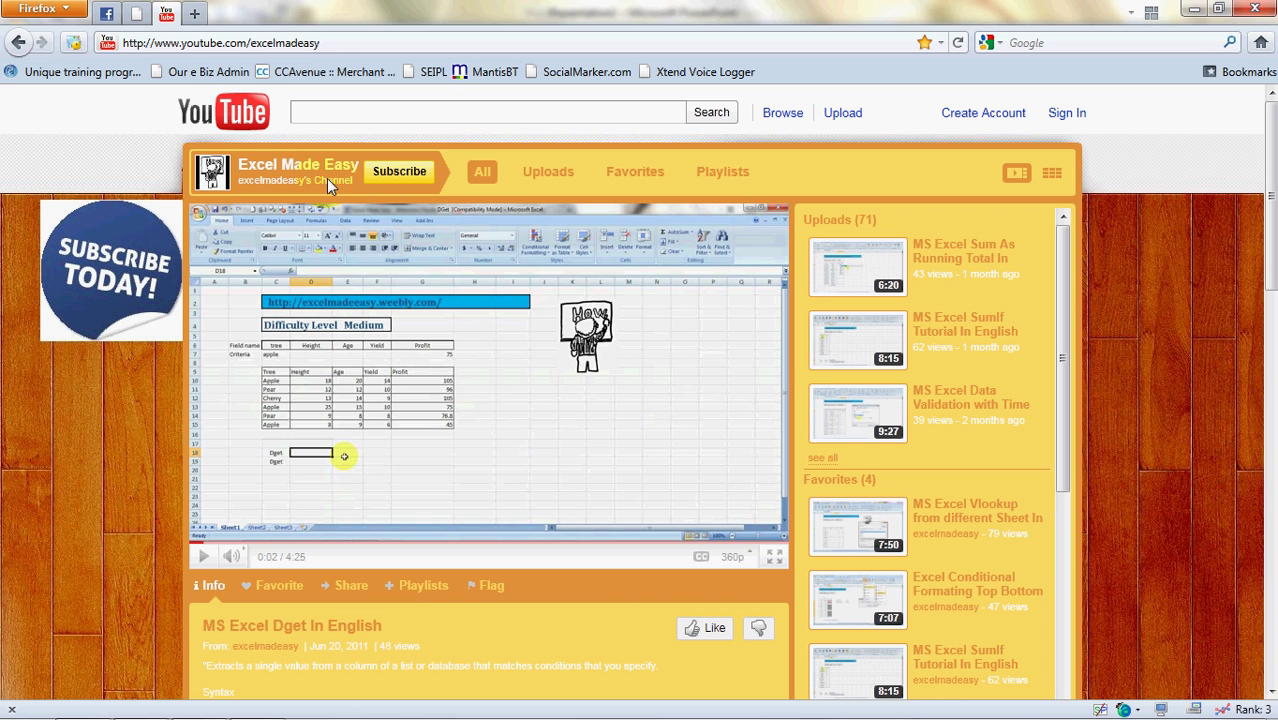
- Scroll the YouTube channel page down to its profile, 29 subscribers and channel comments
left_click_drag(1270, 168, 1272, 317)
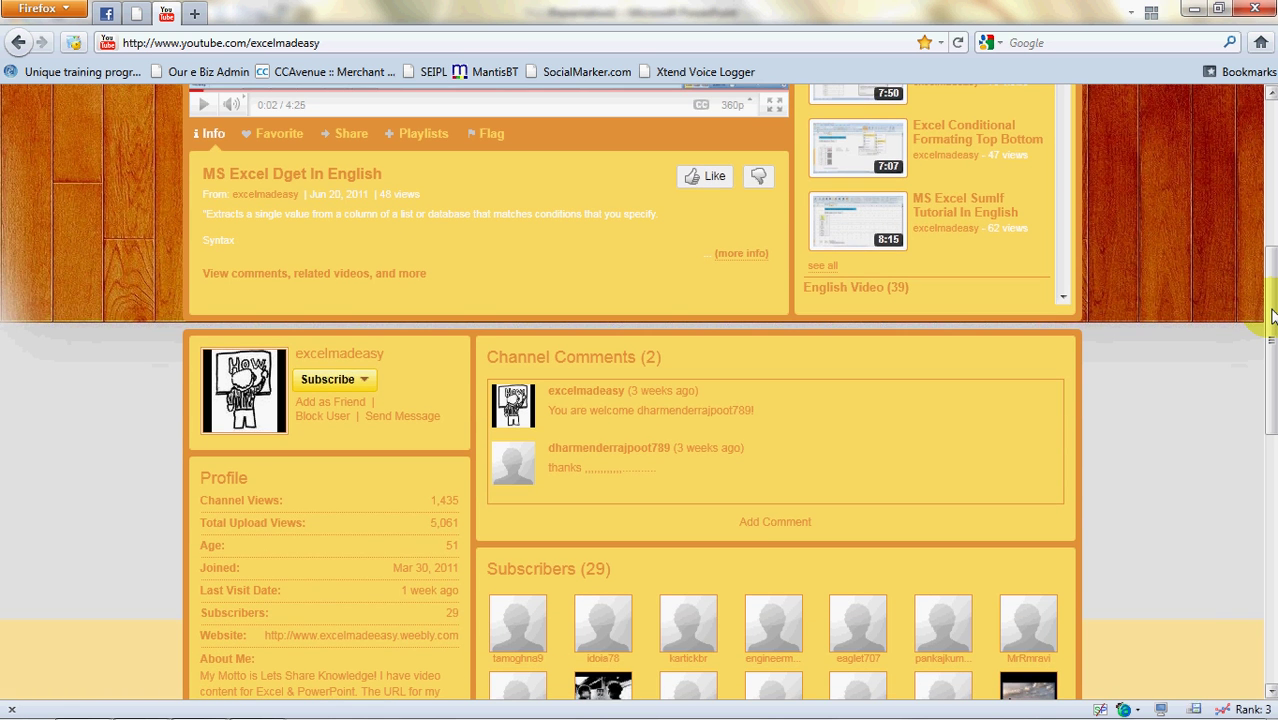
left_click_drag(1272, 318, 1272, 350)
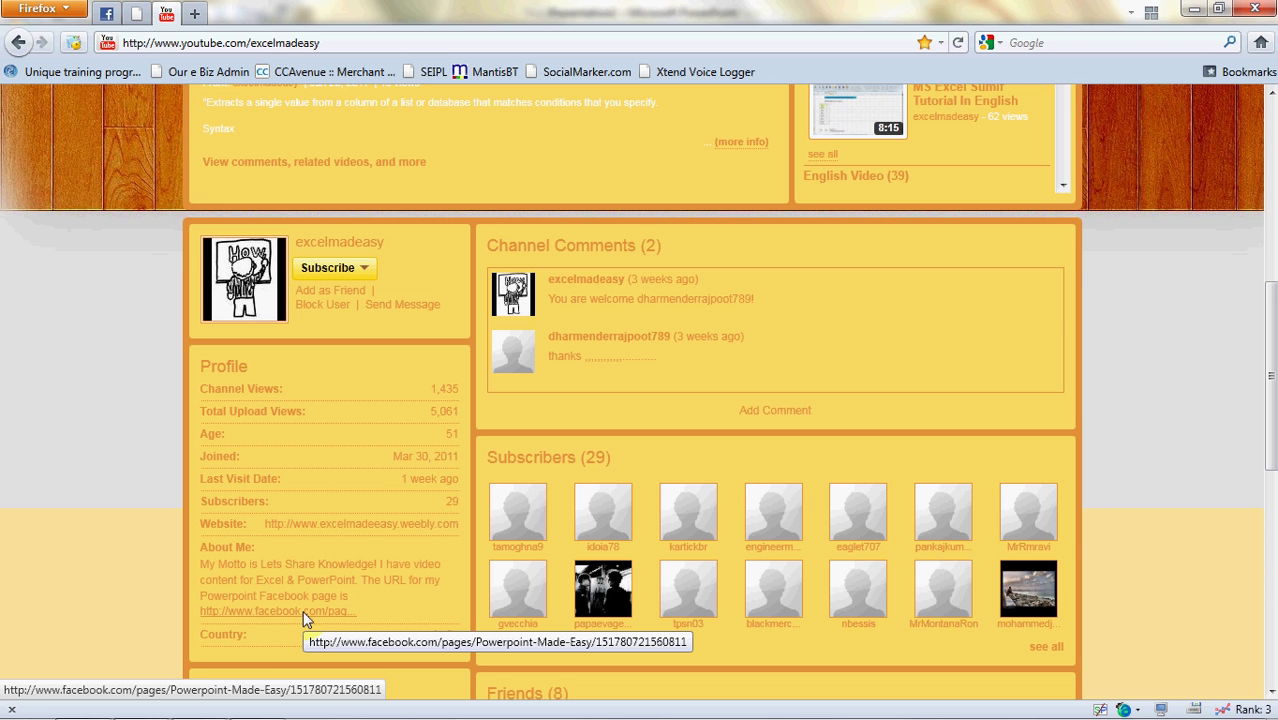
- View the Powerpoint Made Easy Facebook page, then the Excel Made Easy Weebly website
left_click(107, 14)
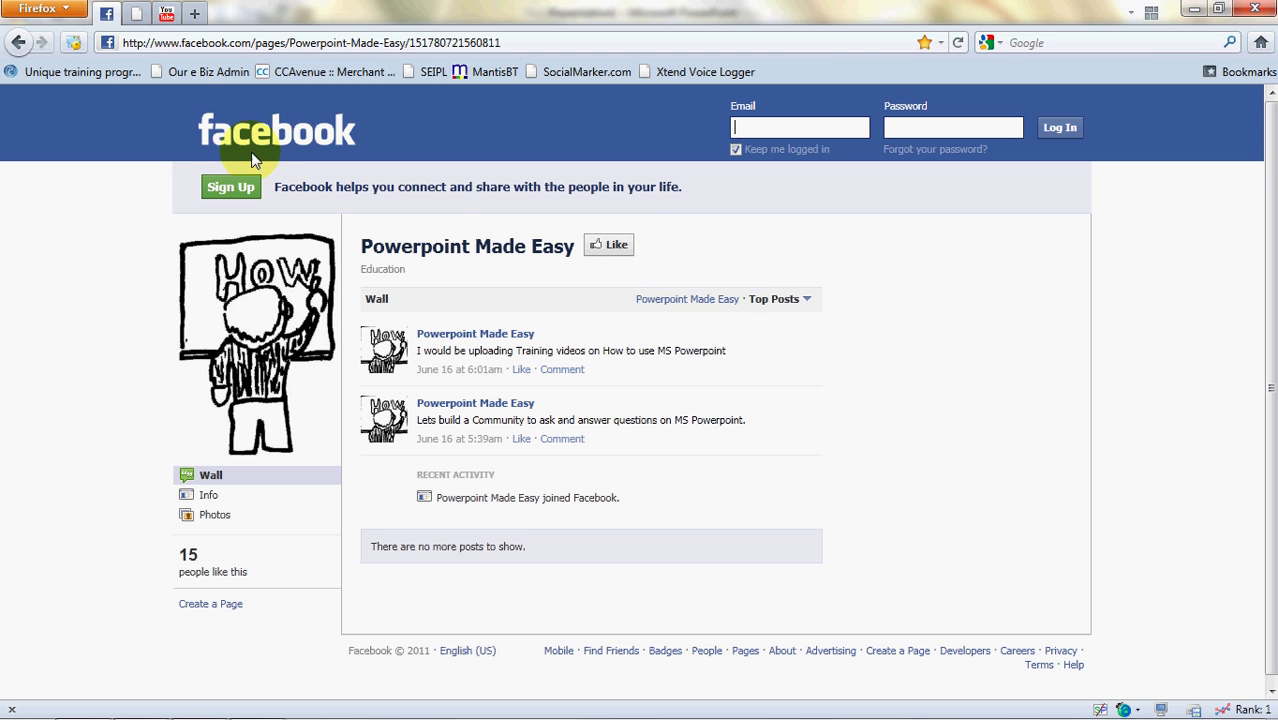
left_click(136, 13)
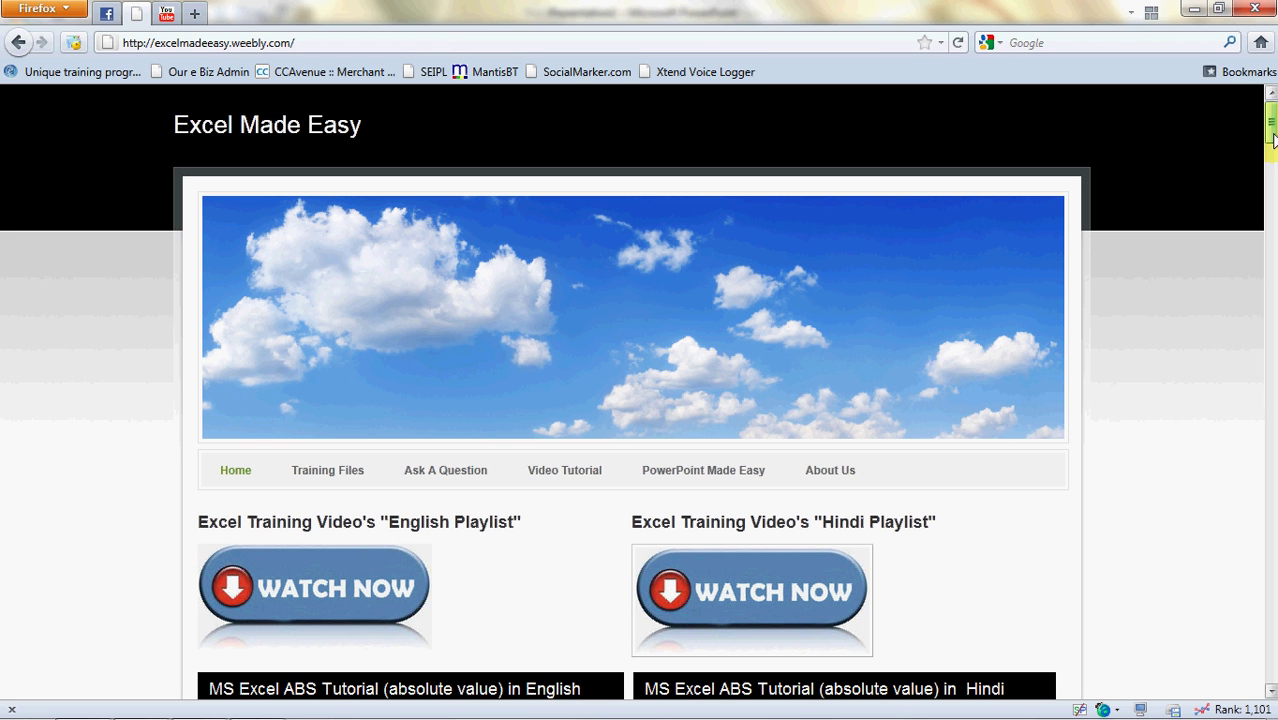
- Scroll the Excel Made Easy home page down and back up to glance over its playlists
scroll(1273, 140, "down", 4)
scroll(1273, 140, "up", 4)
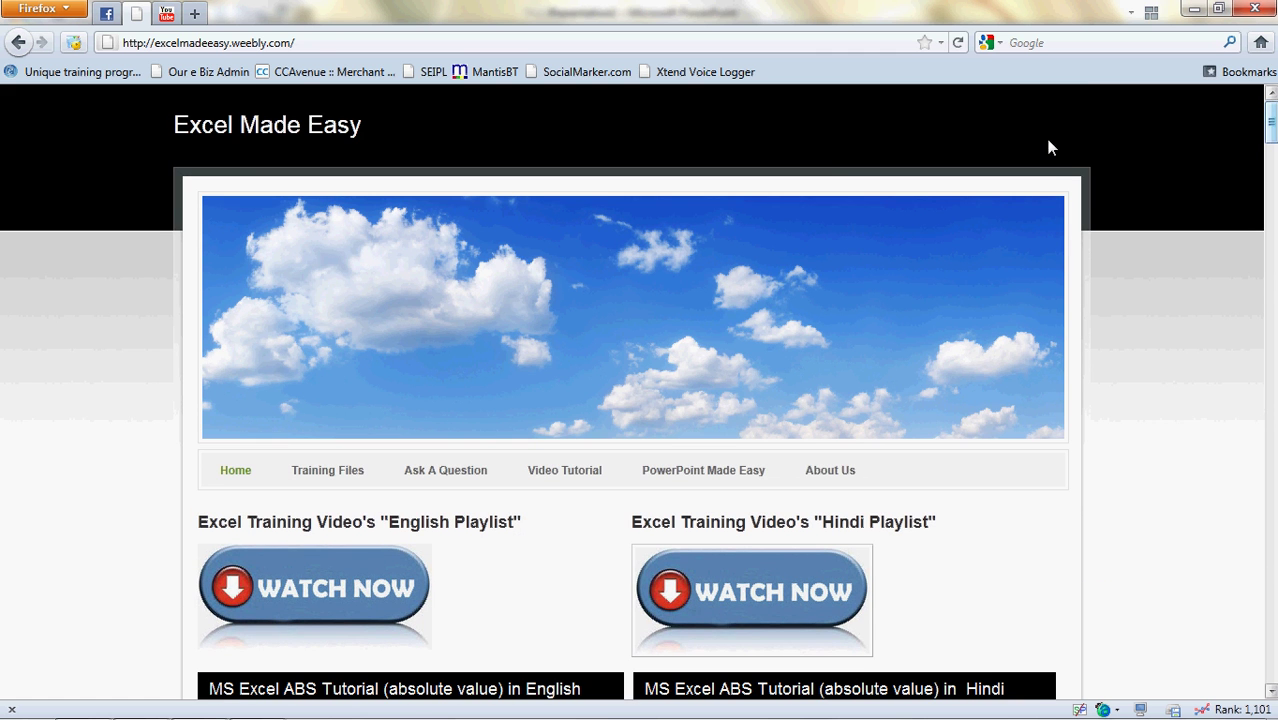